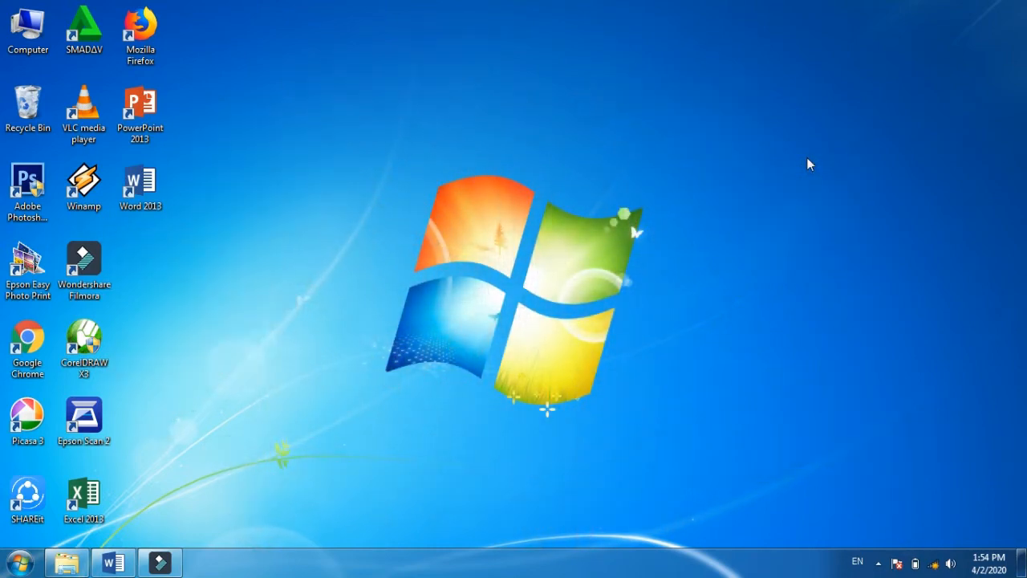
Switch to the "watermark word" document in Word and look through its rotated text boxes and table down to page 2.
click(110, 564)
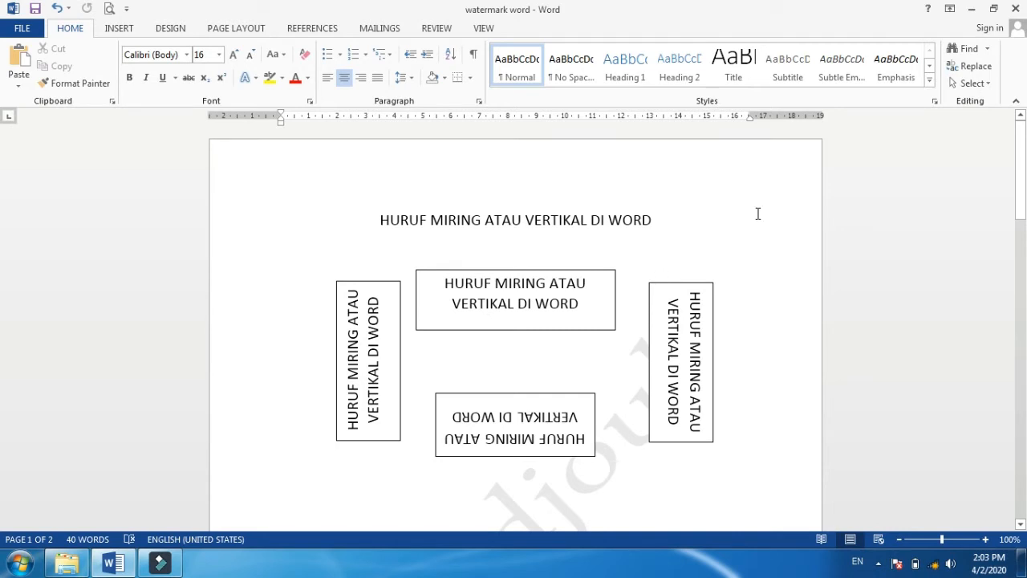
drag(1024, 163, 1024, 236)
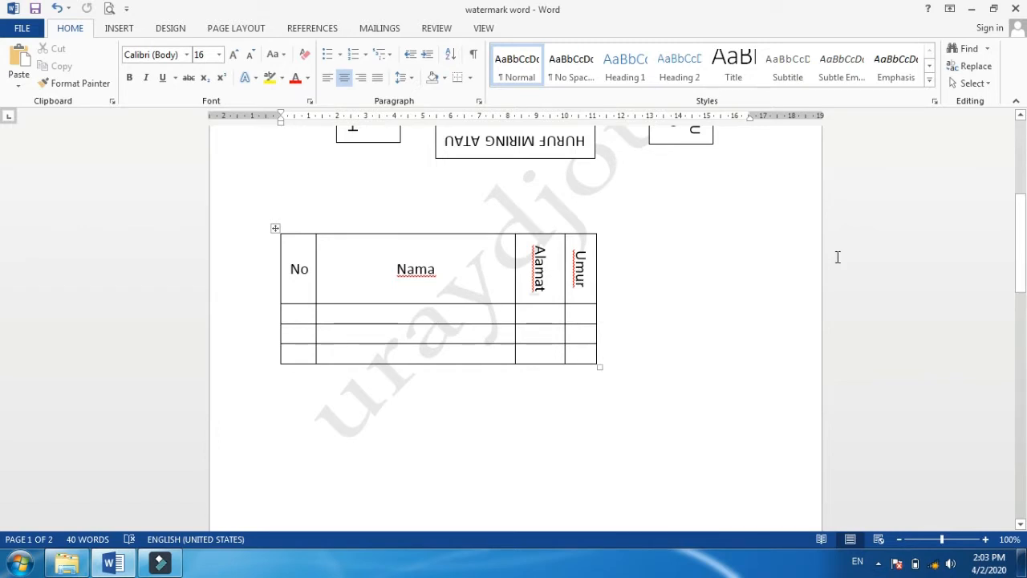
drag(1023, 247, 1023, 378)
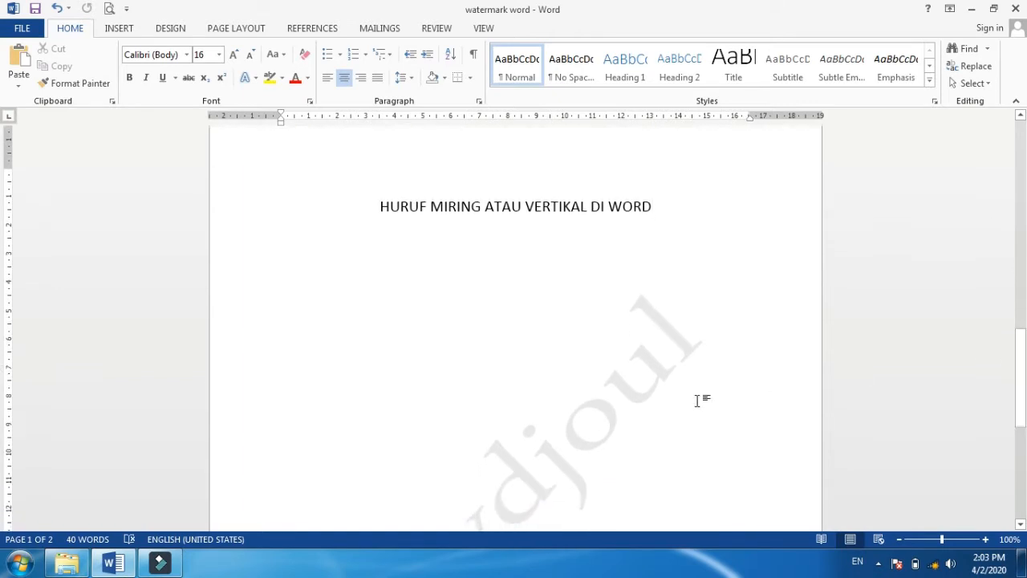
Write DISUSUN vertically below the heading on page 2, placing one letter on each line.
click(505, 294)
double_click(505, 291)
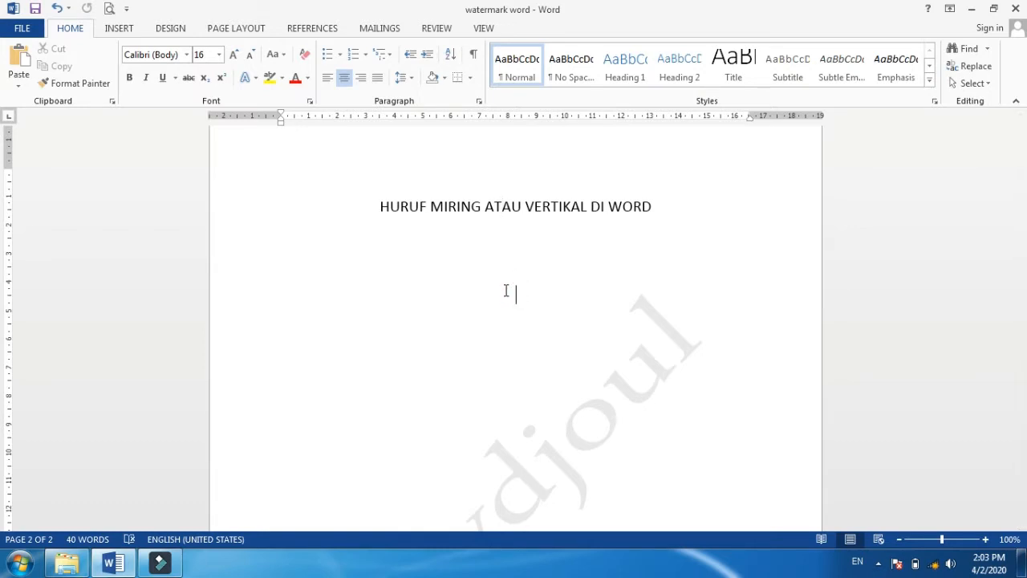
text(D I S U SU)
key(BackSpace)
key(BackSpace)
key(Return)
text(U)
key(Return)
text(N)
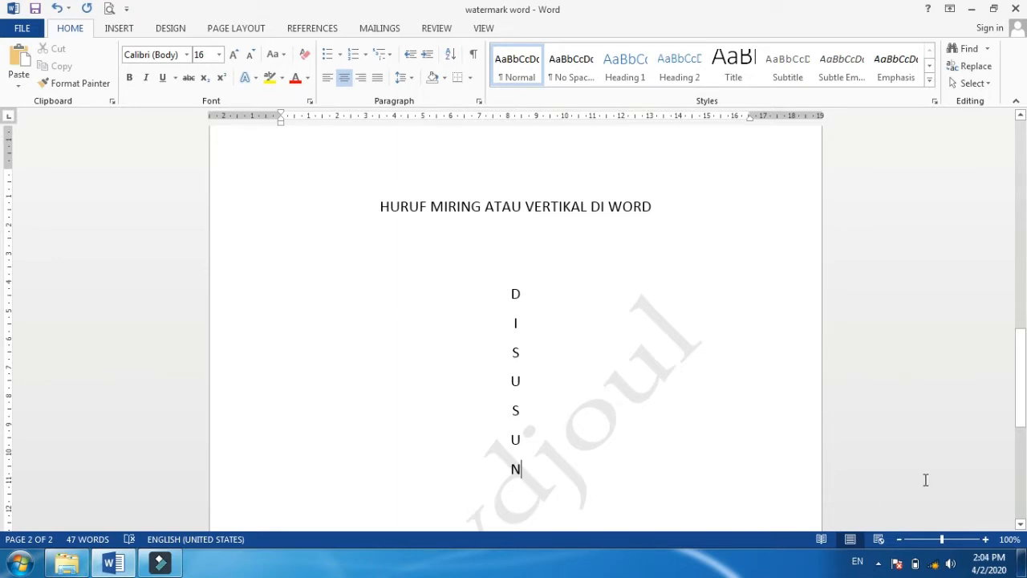
Review the rotated text boxes on page 1, and delete the vertical DISUSUN letters from page 2.
click(1023, 393)
drag(1022, 393, 1012, 203)
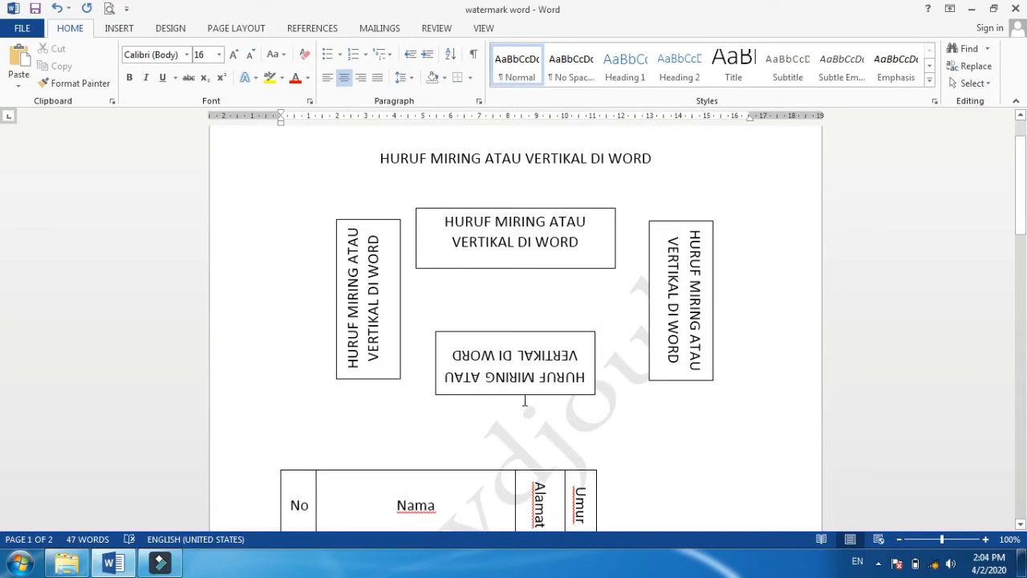
drag(1022, 183, 1024, 375)
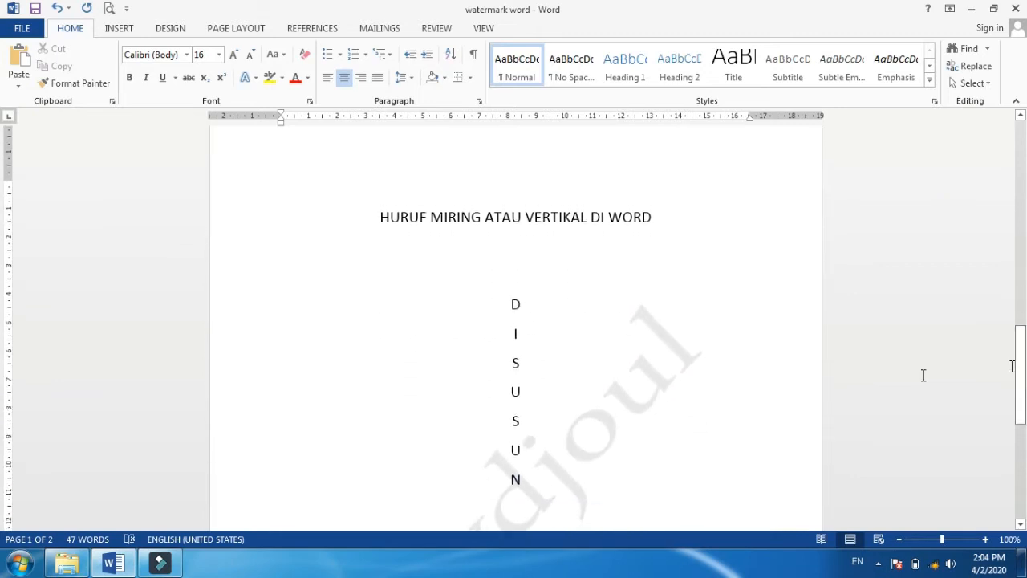
drag(562, 488, 472, 310)
key(Delete)
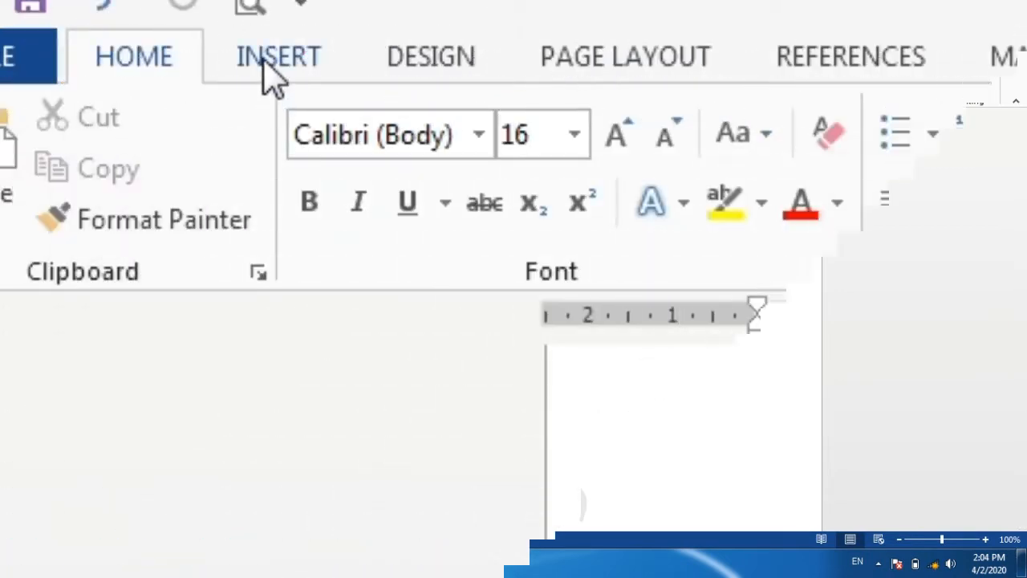
Draw a text box about 2.62 cm high and 9.45 cm wide below the heading on page 2.
click(267, 63)
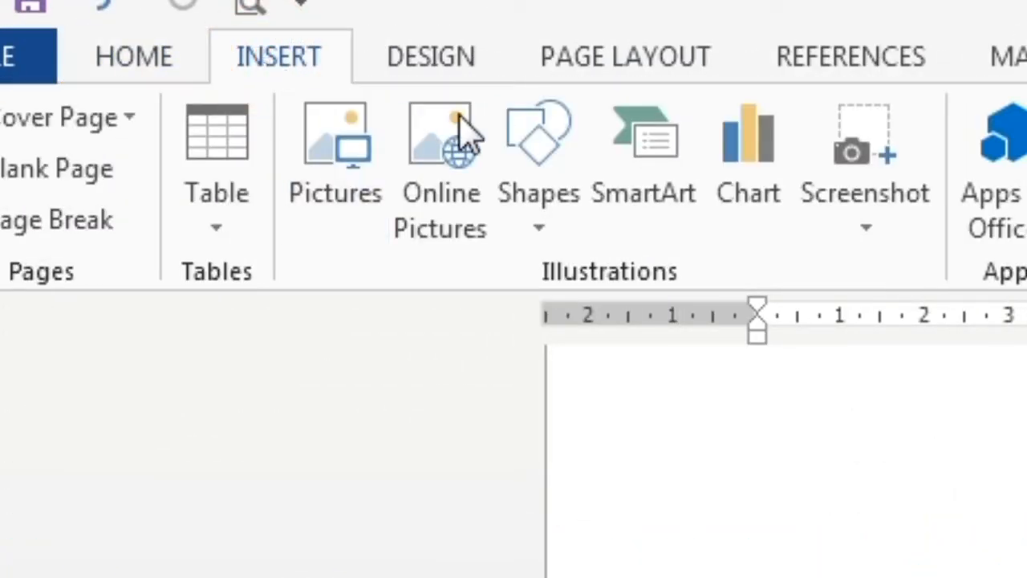
click(570, 223)
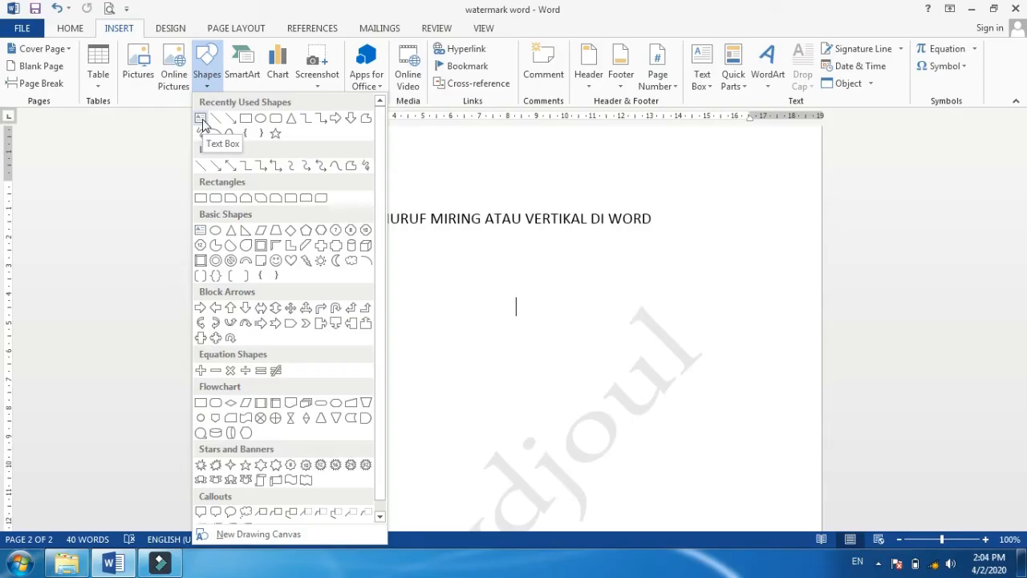
click(521, 322)
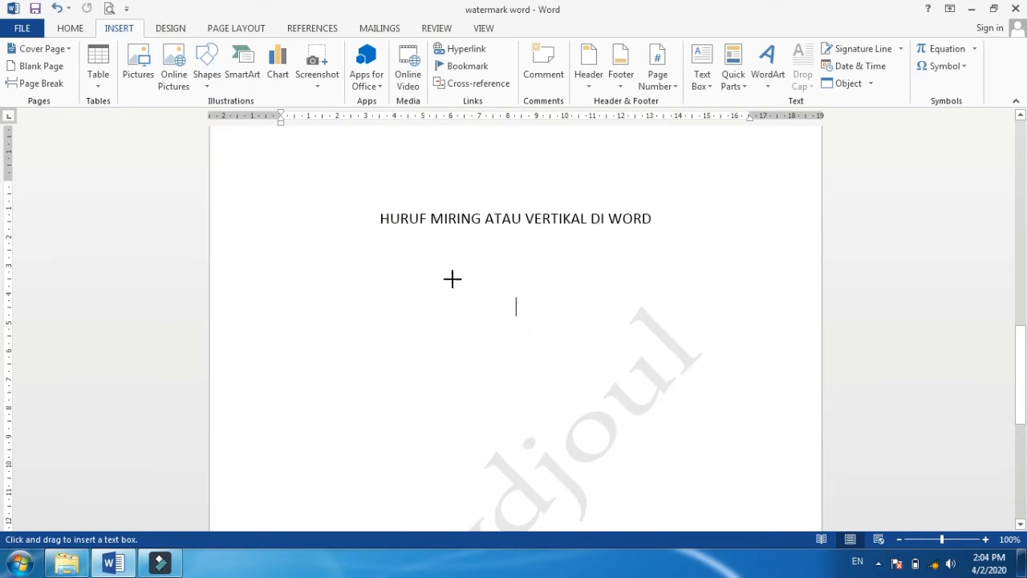
click(384, 265)
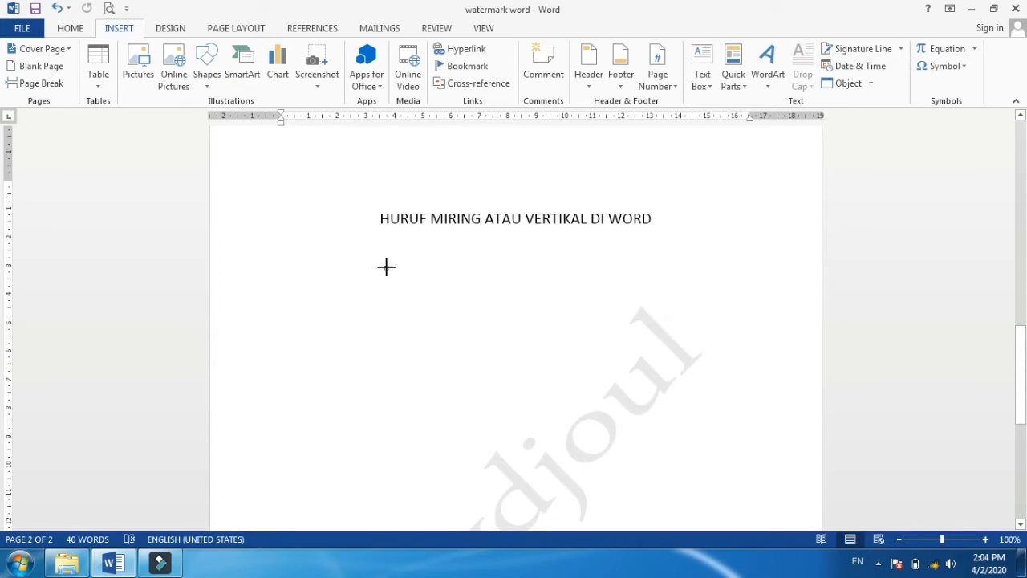
mouse_move(383, 265)
mouse_down()
mouse_move(435, 289)
mouse_move(504, 289)
mouse_move(573, 306)
mouse_move(652, 340)
mouse_up()
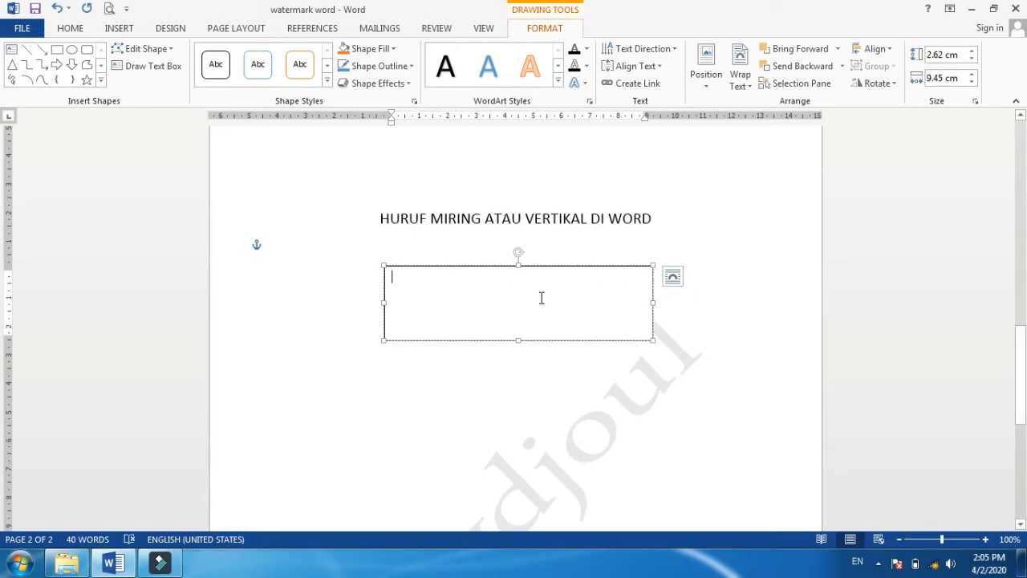
Fill the new text box with the text "HURUF MIRING ATAU VERTIKAL DI WORD".
click(505, 300)
click(492, 291)
text(HURUF MIRING ATAU VERTIKAL DI WORD)
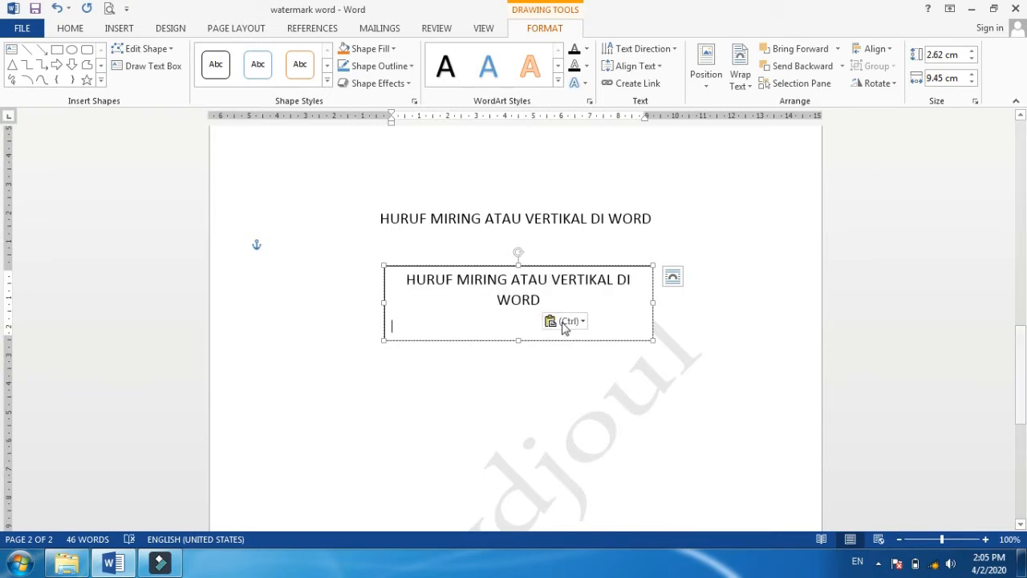
click(612, 326)
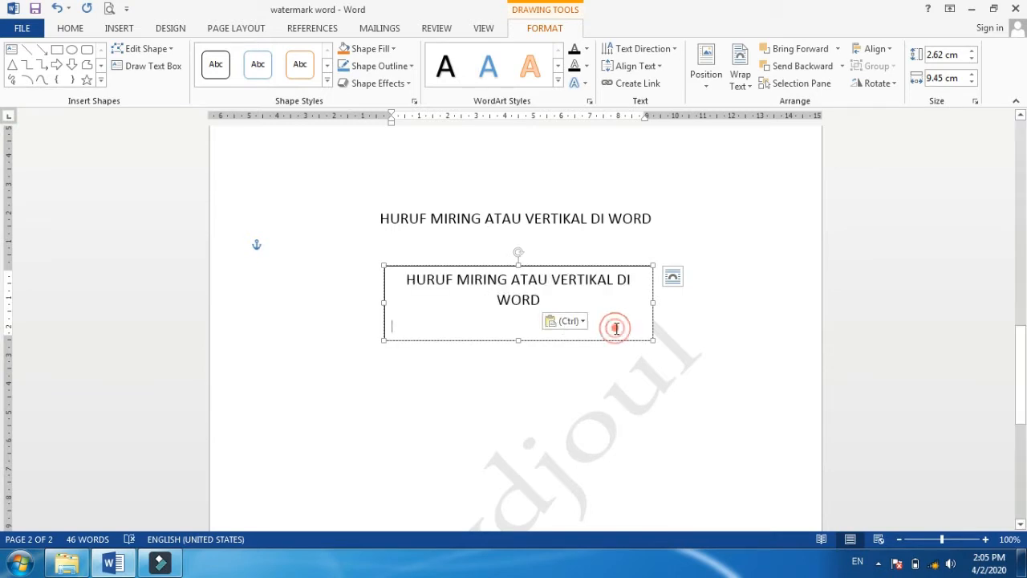
Shrink the text box to about 1.85 cm high and 8.23 cm wide, and move it slightly up and to the right.
click(518, 341)
drag(518, 326, 518, 318)
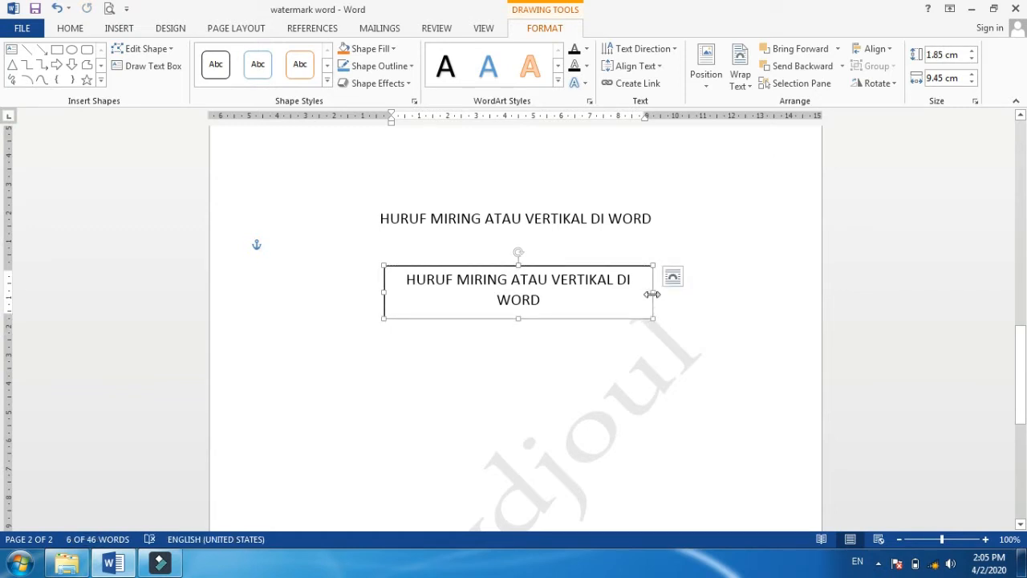
drag(653, 293, 617, 298)
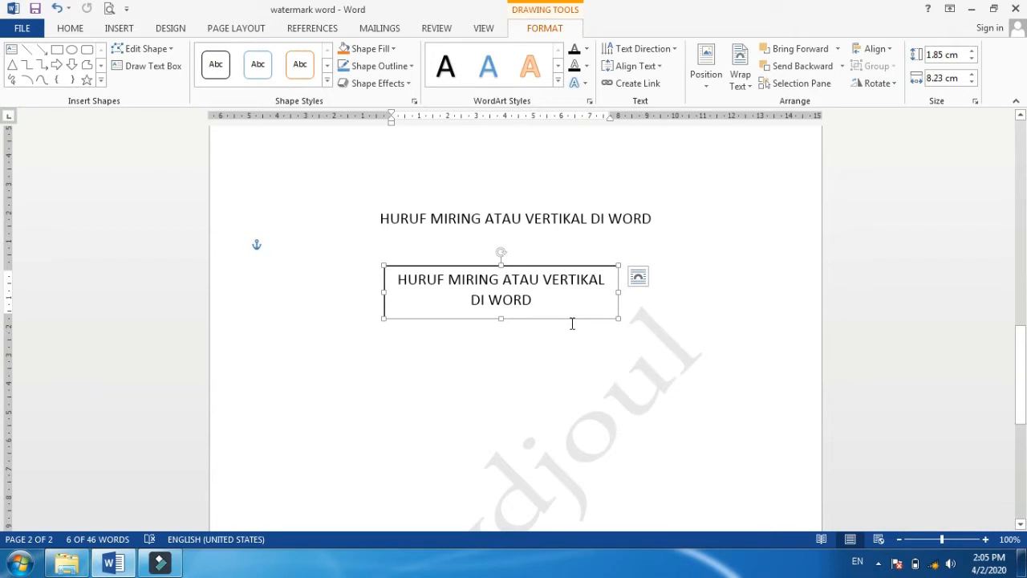
drag(557, 318, 599, 305)
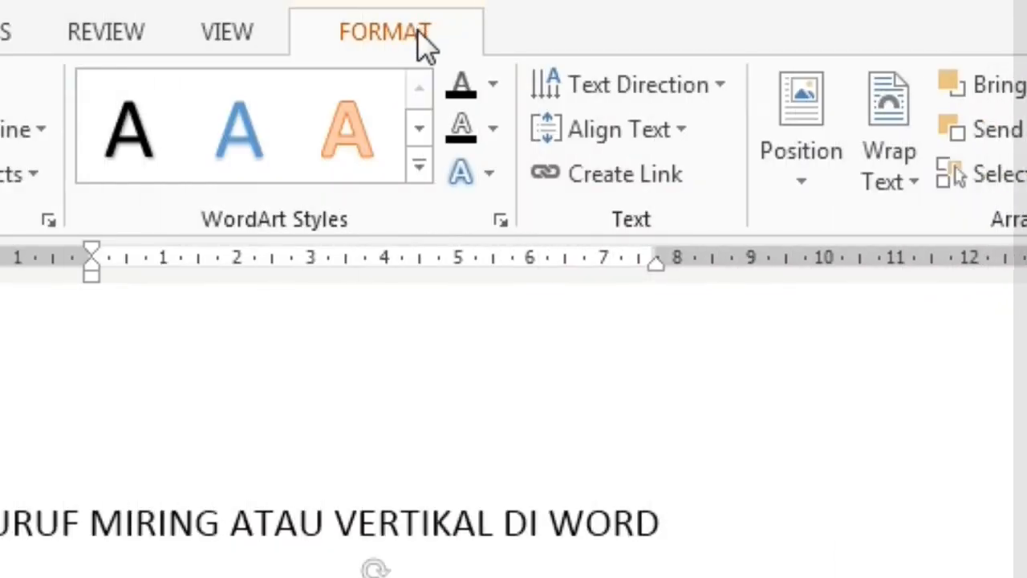
Rotate all text in the text box 90°, and replace that direction with the 270° rotation.
click(444, 30)
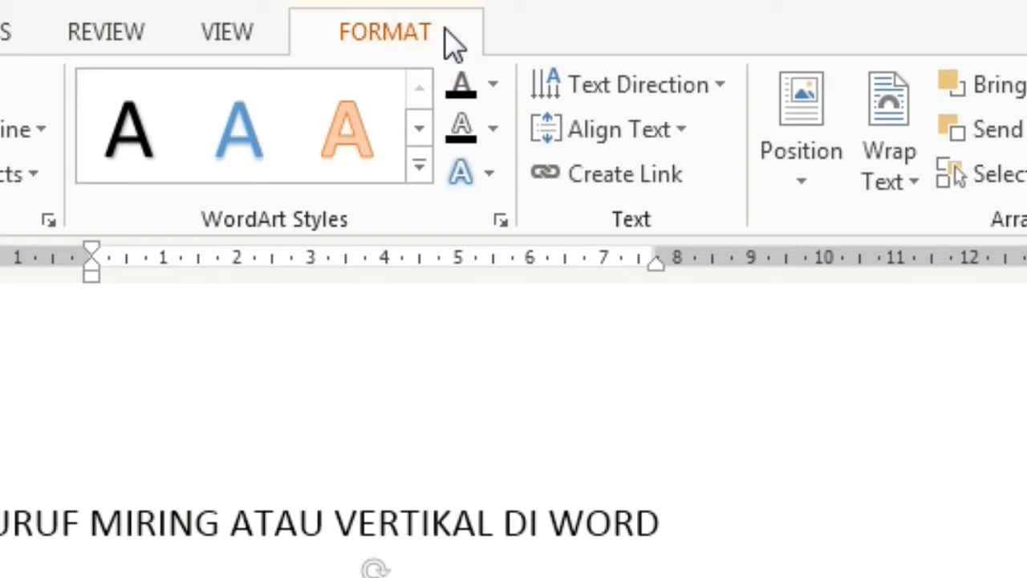
click(639, 88)
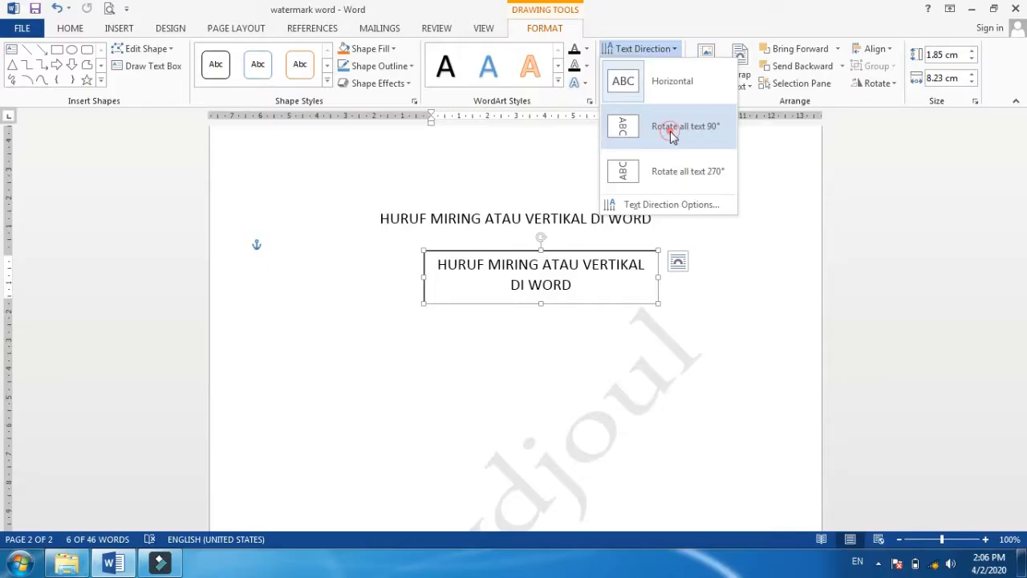
click(673, 137)
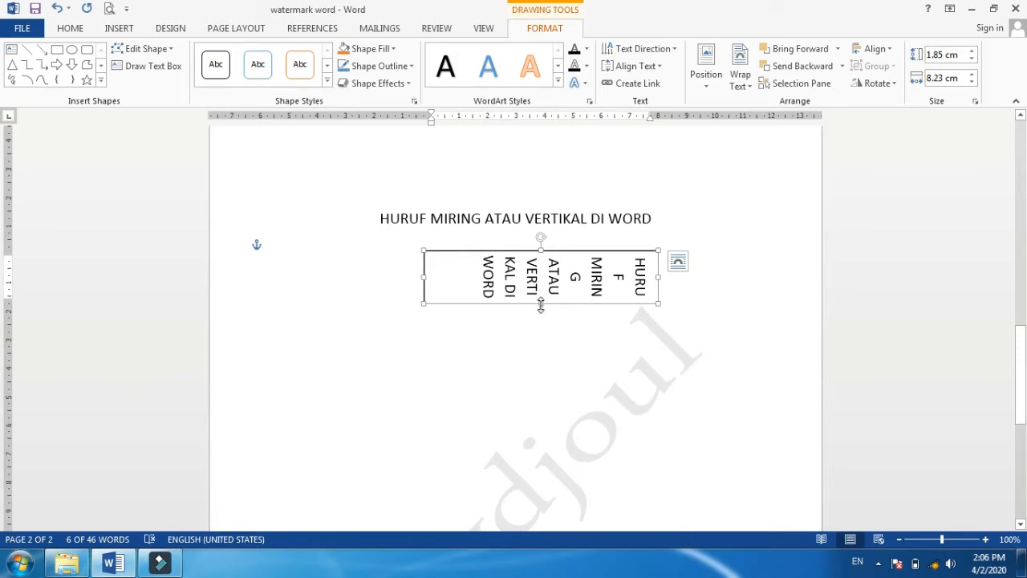
click(643, 49)
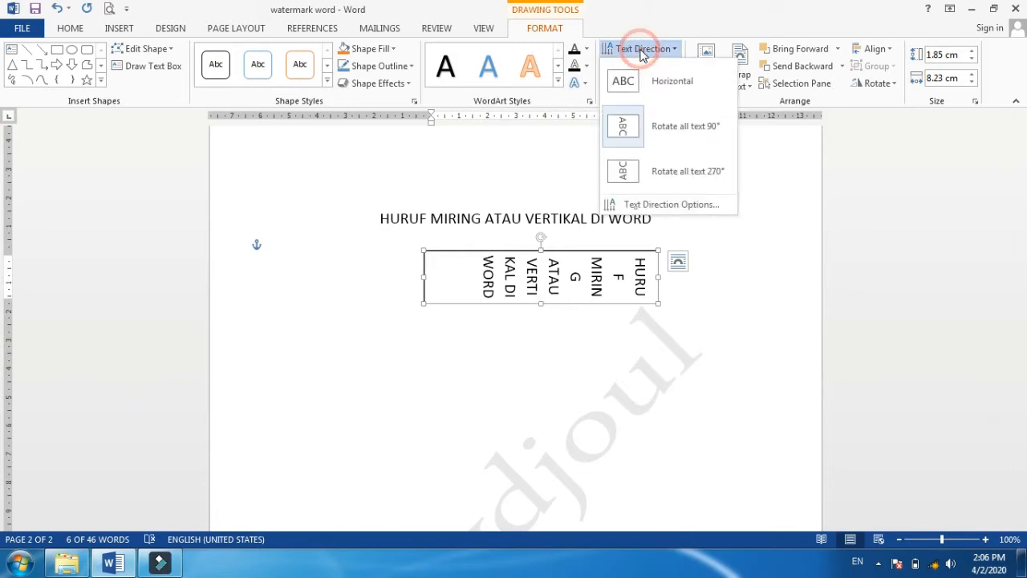
click(635, 180)
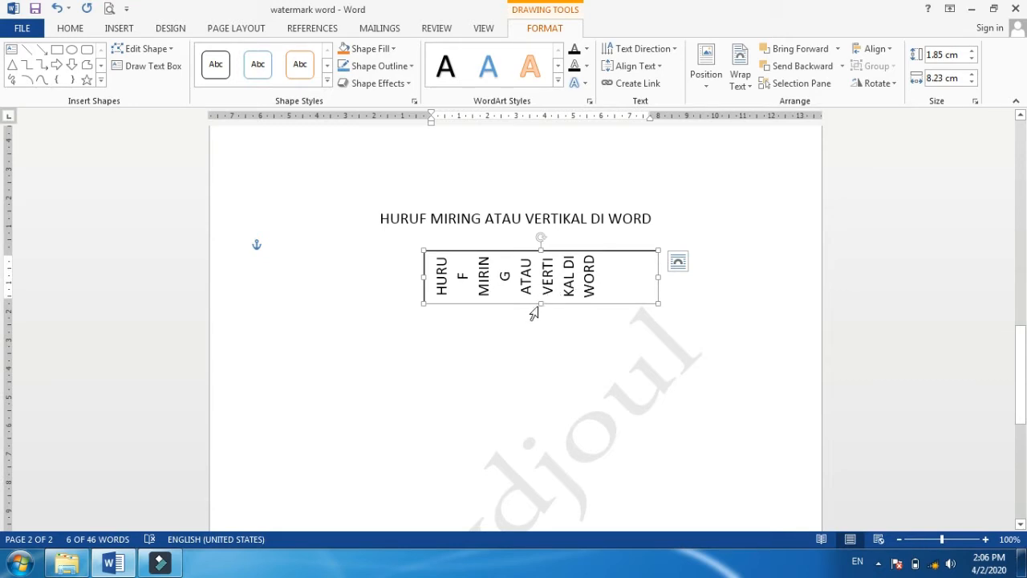
Resize the text box to about 6.03 cm high and 2.09 cm wide, and move it toward the page's left margin.
drag(542, 304, 544, 424)
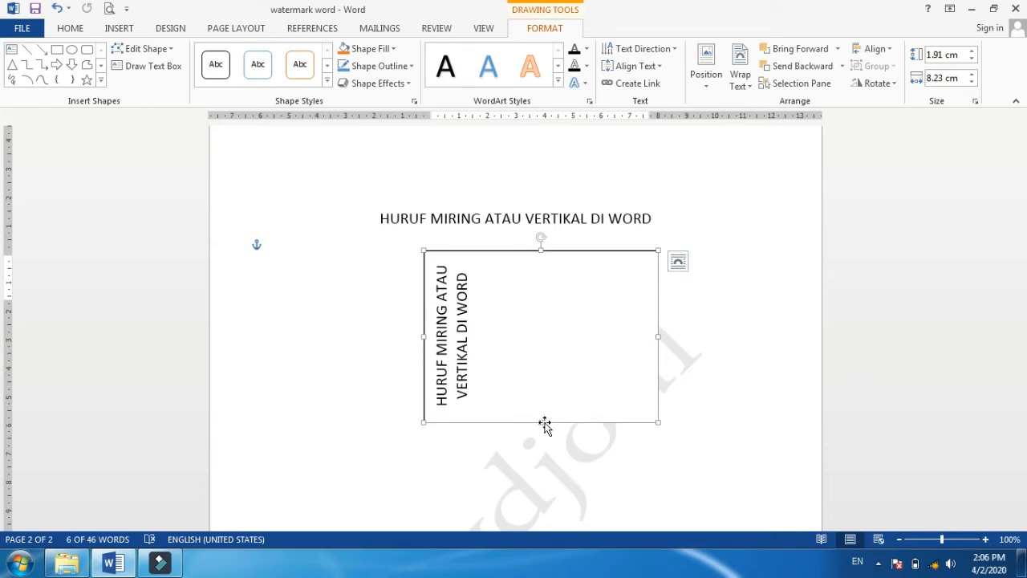
drag(657, 334, 484, 347)
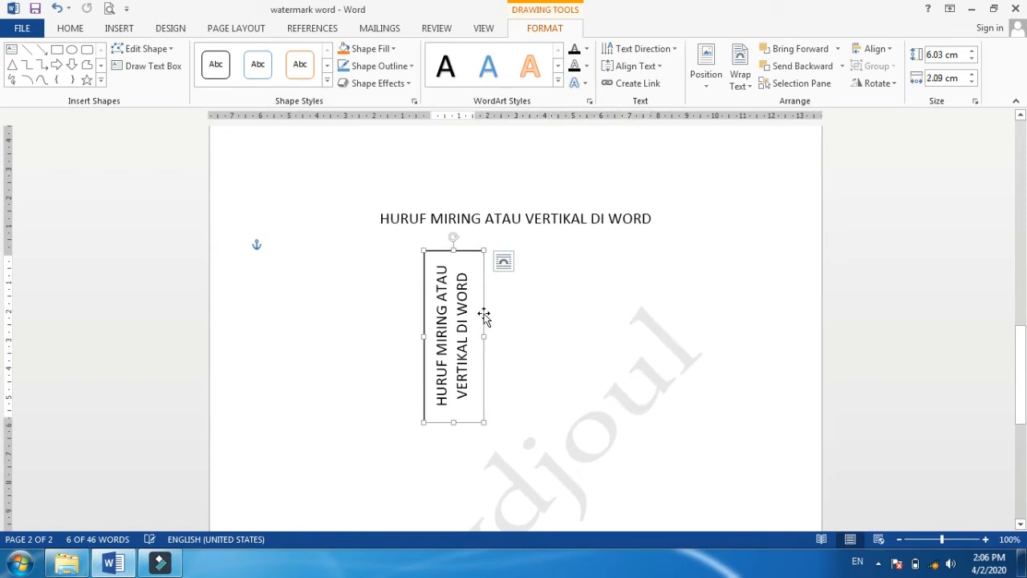
drag(484, 313, 367, 329)
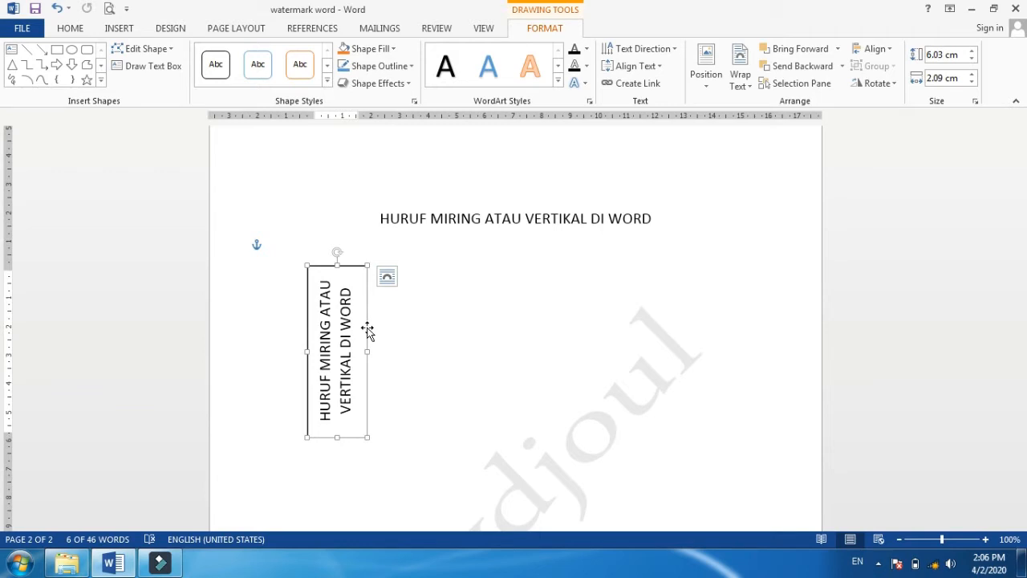
Change the text direction of the tall text box to Rotate all text 90°.
click(639, 50)
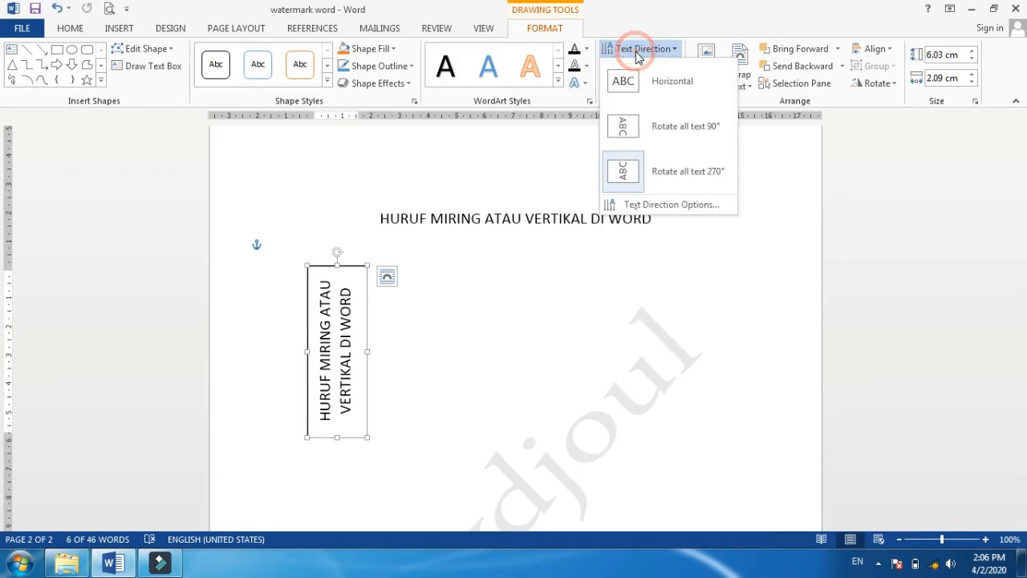
click(670, 147)
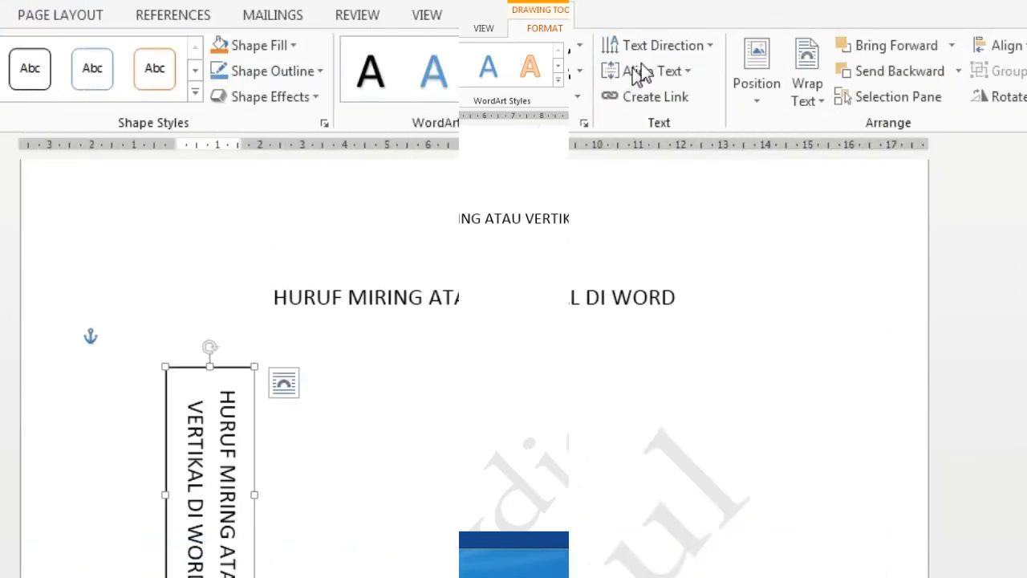
Set the text box's orientation to horizontal in the Text Direction options, and narrow the box to about 0.87 cm so the letters stack vertically.
click(688, 49)
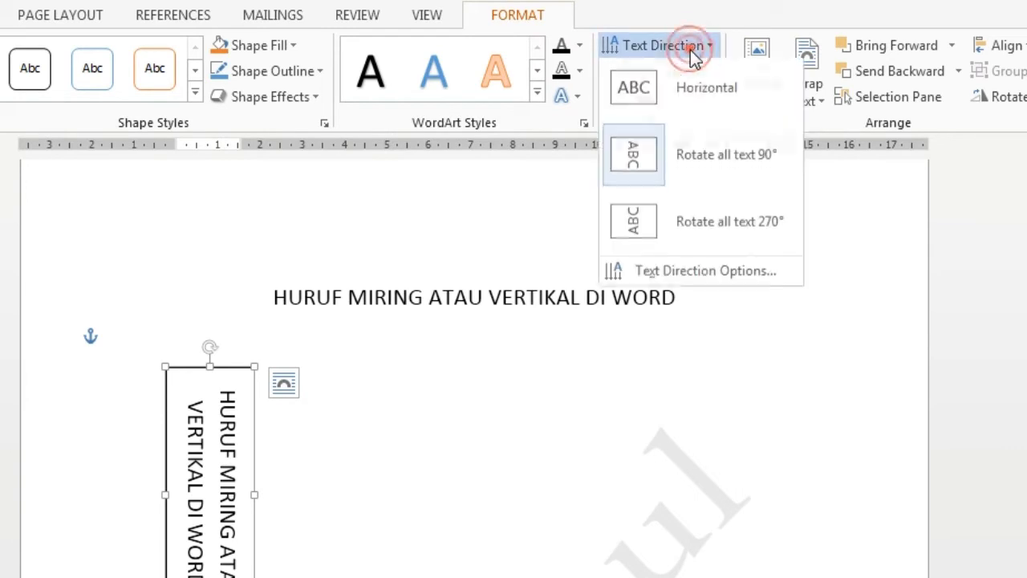
click(714, 283)
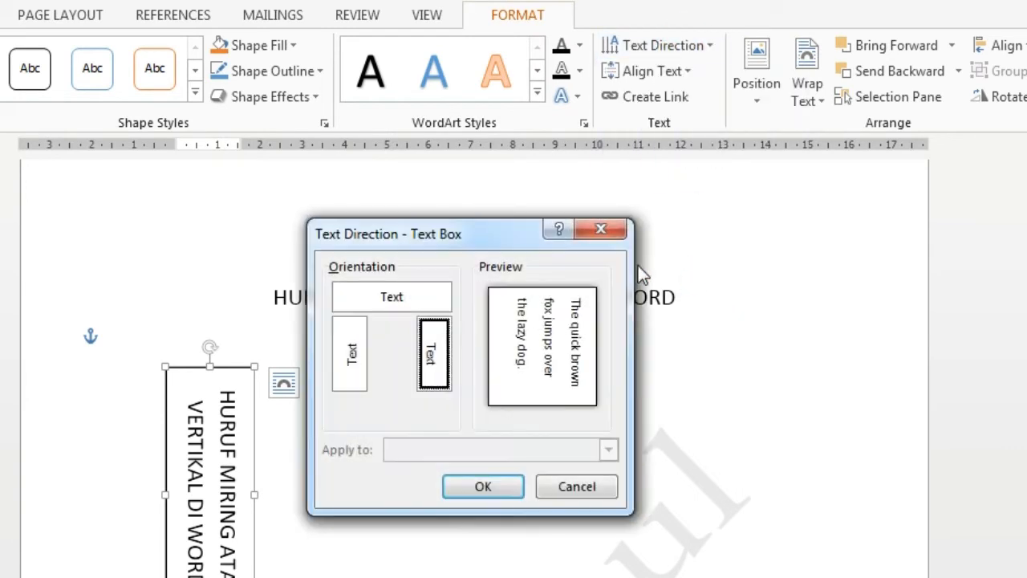
click(392, 297)
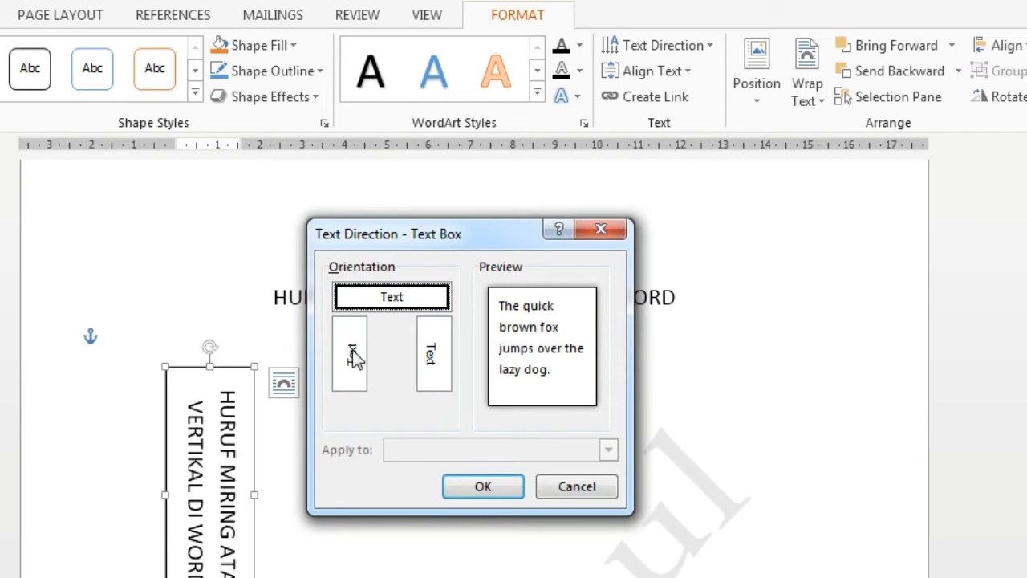
click(352, 354)
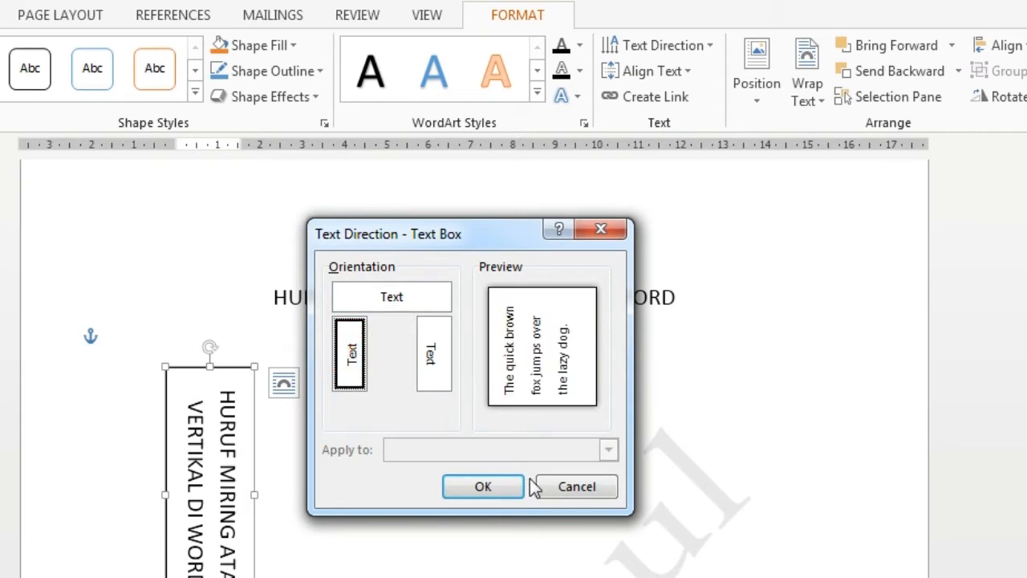
click(406, 296)
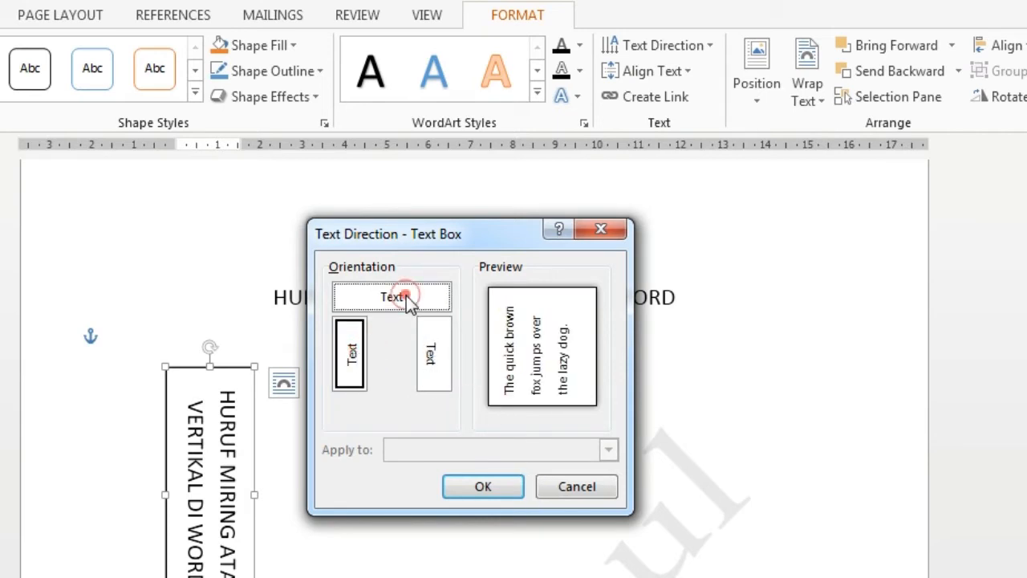
click(493, 485)
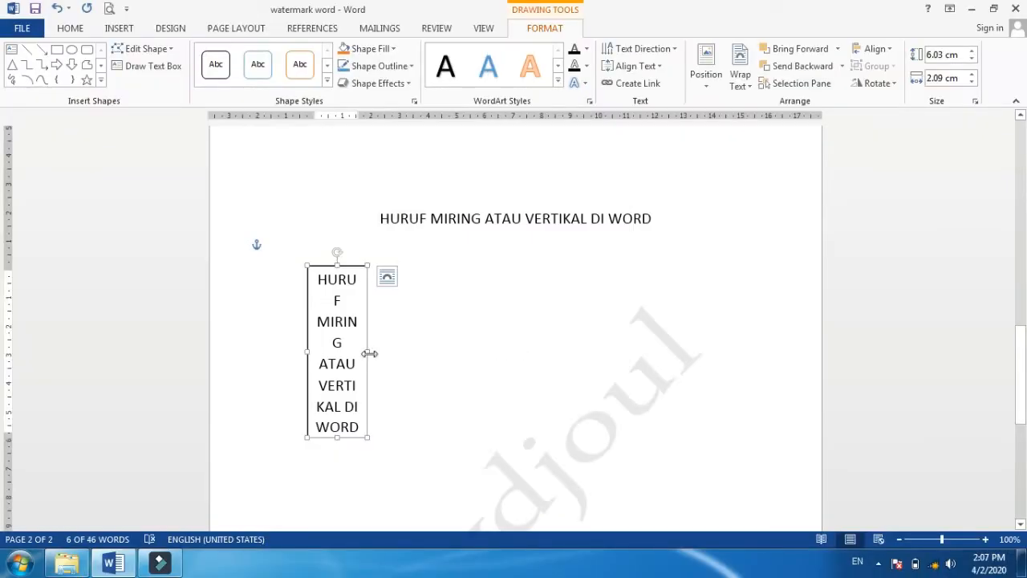
drag(370, 353, 331, 344)
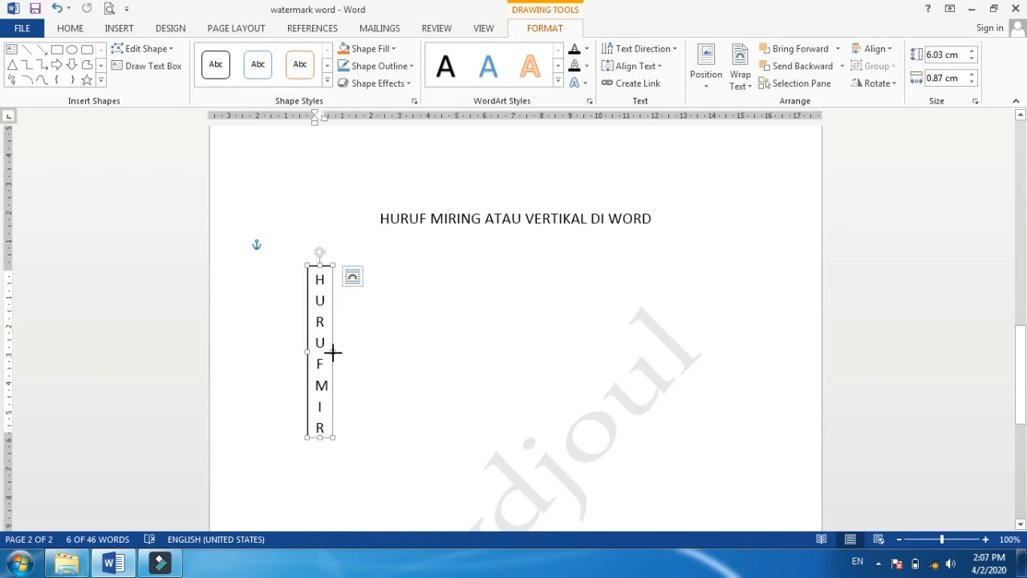
Resize the text box to about 5.53 cm wide and 1.93 cm high so the text fits on two horizontal lines.
drag(333, 352, 465, 339)
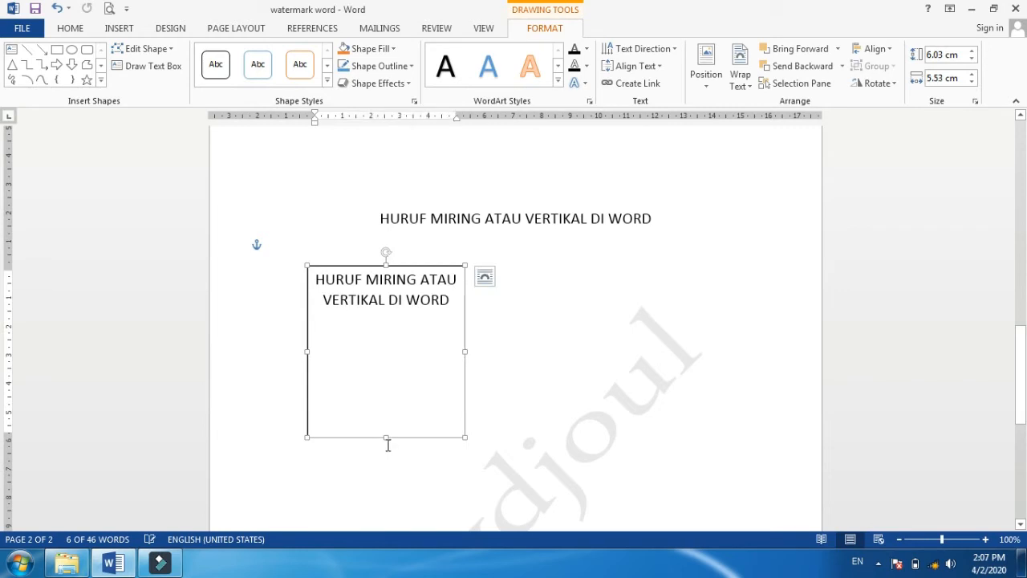
drag(386, 437, 383, 322)
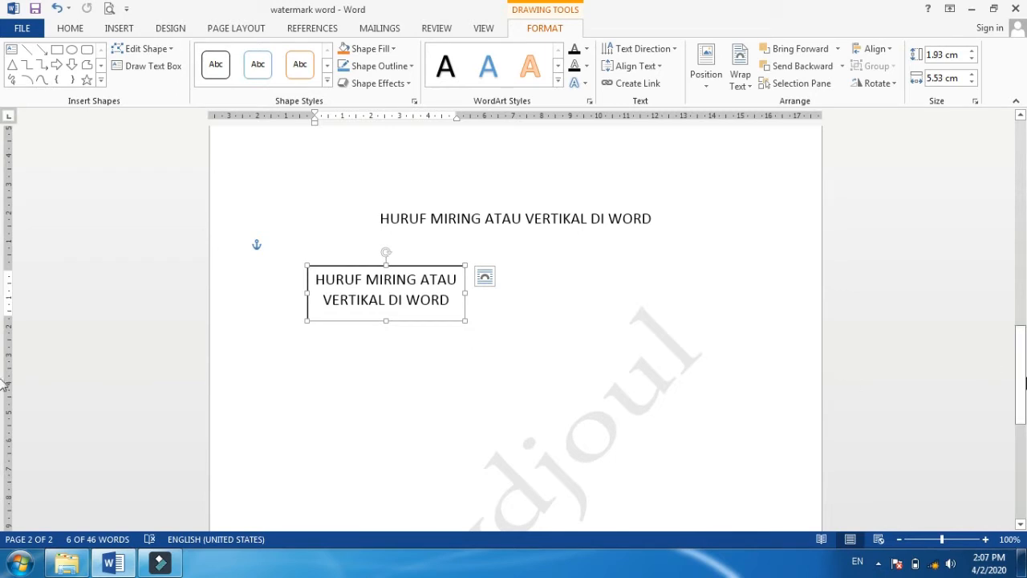
drag(1026, 378, 1026, 190)
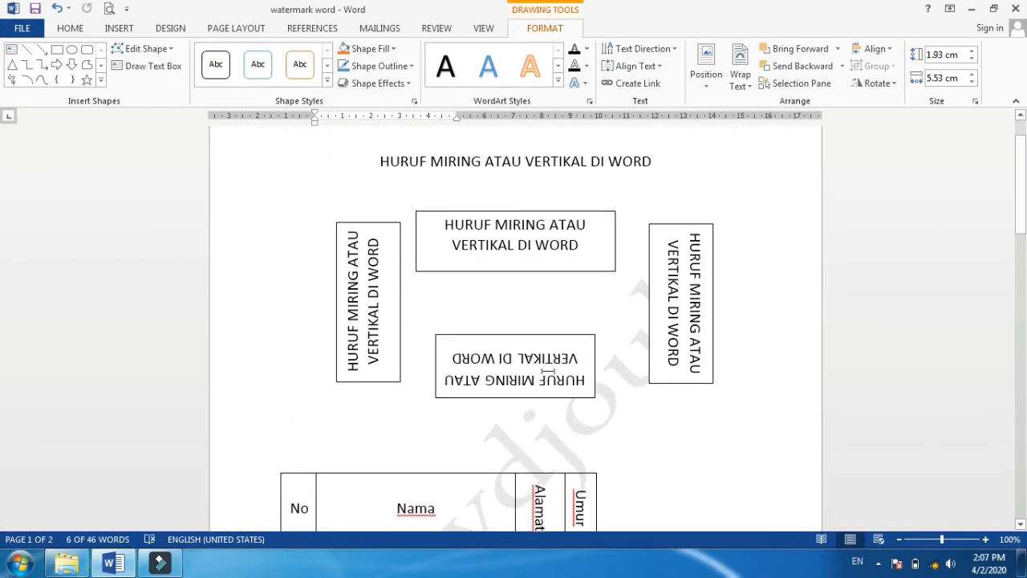
drag(1021, 190, 1016, 405)
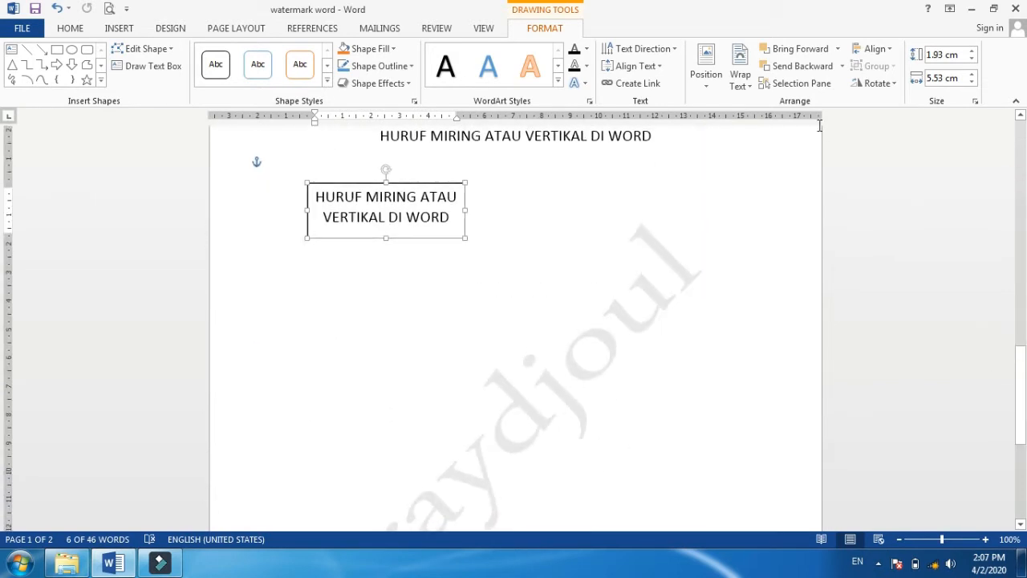
Rotate the text box freely through several angles, turning it upside down and tilting it both ways.
click(654, 50)
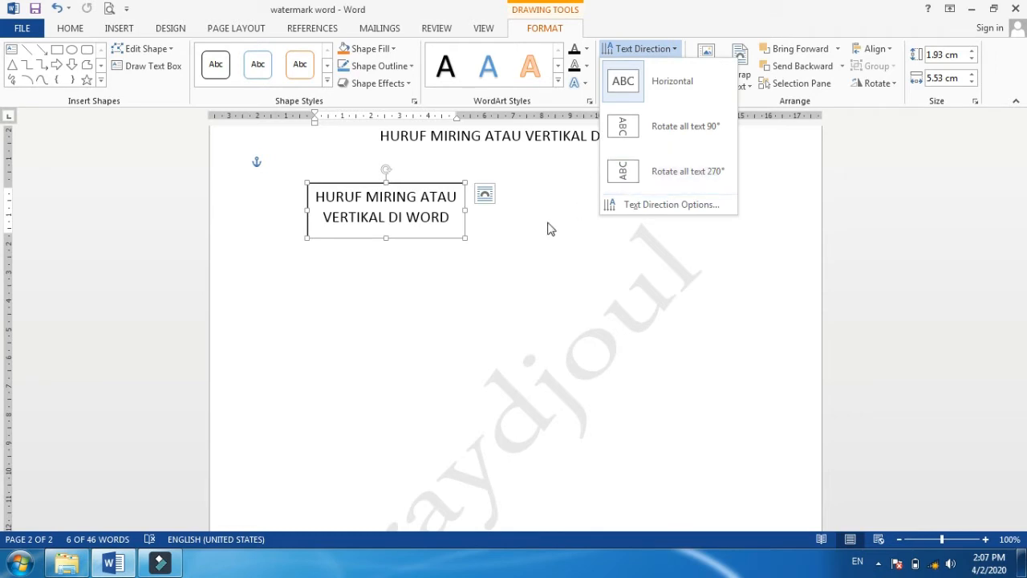
click(391, 171)
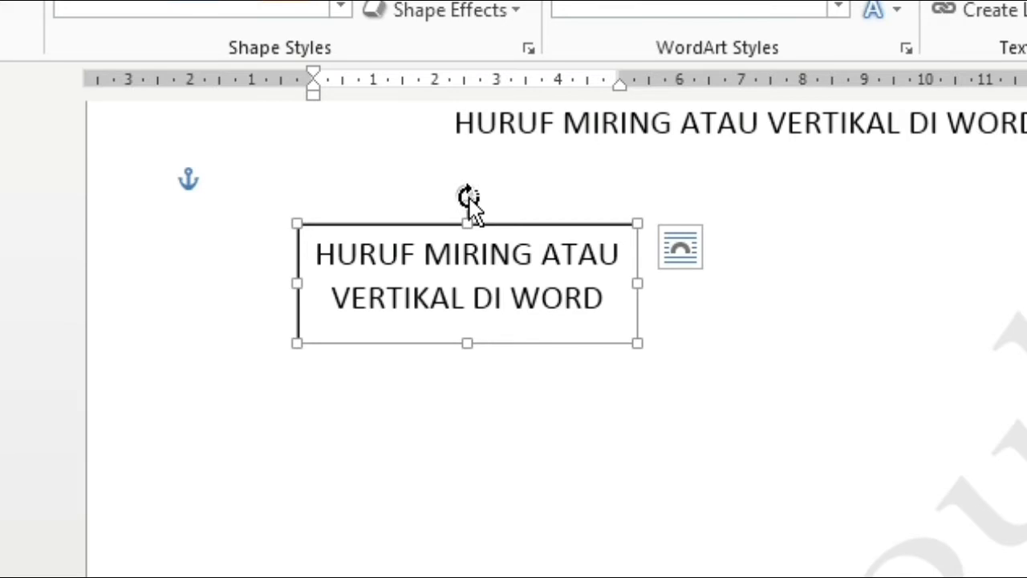
drag(470, 200, 451, 450)
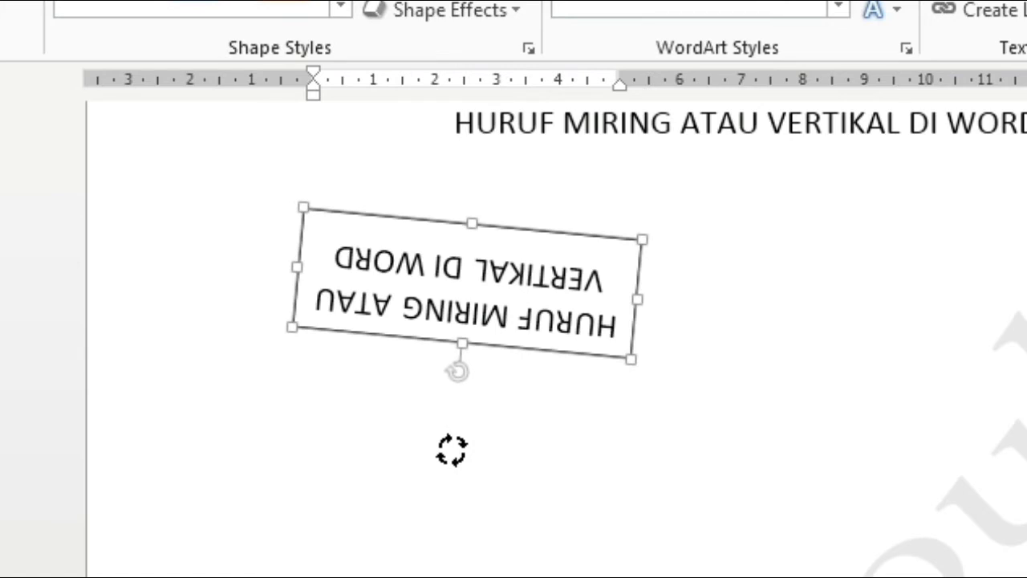
drag(451, 450, 354, 419)
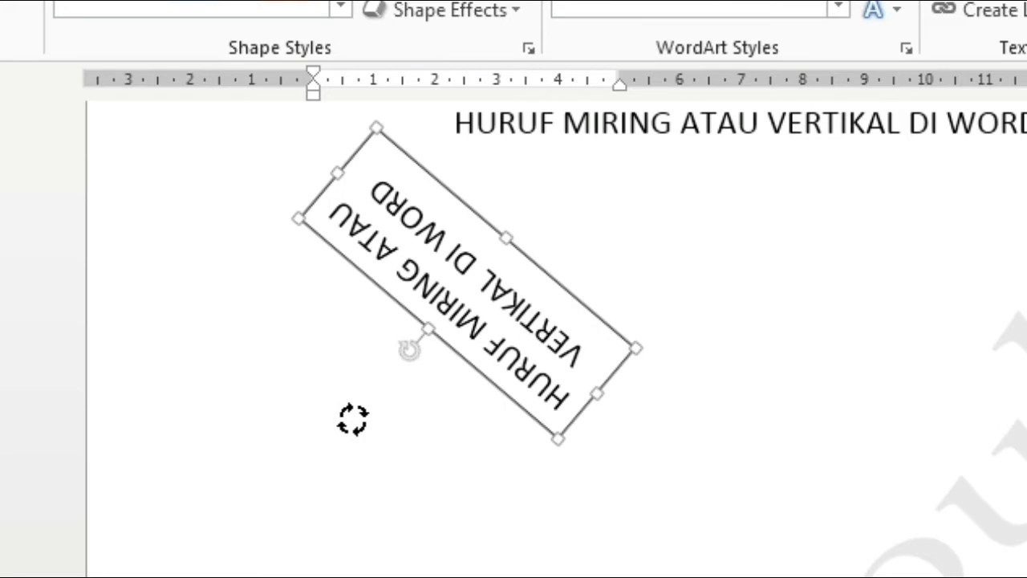
drag(353, 419, 577, 475)
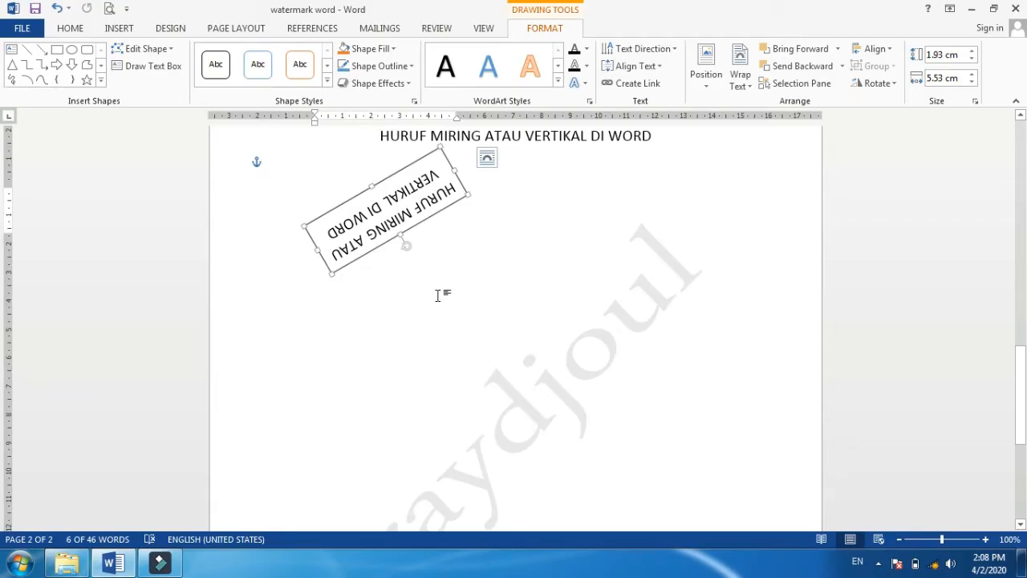
Move the text box toward the middle of the page and rotate it 90° clockwise so the text reads downward.
drag(450, 209, 562, 253)
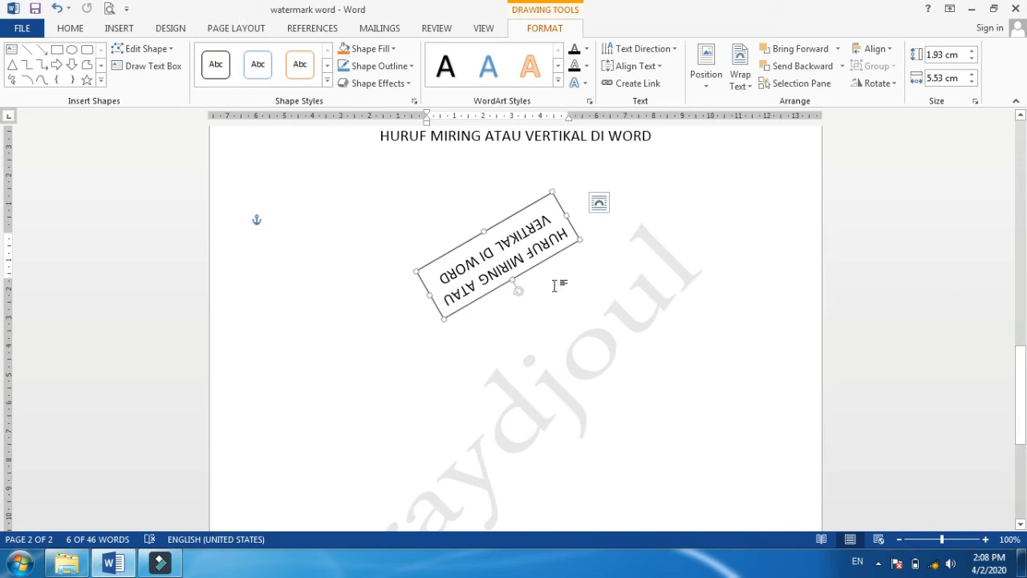
drag(518, 291, 397, 338)
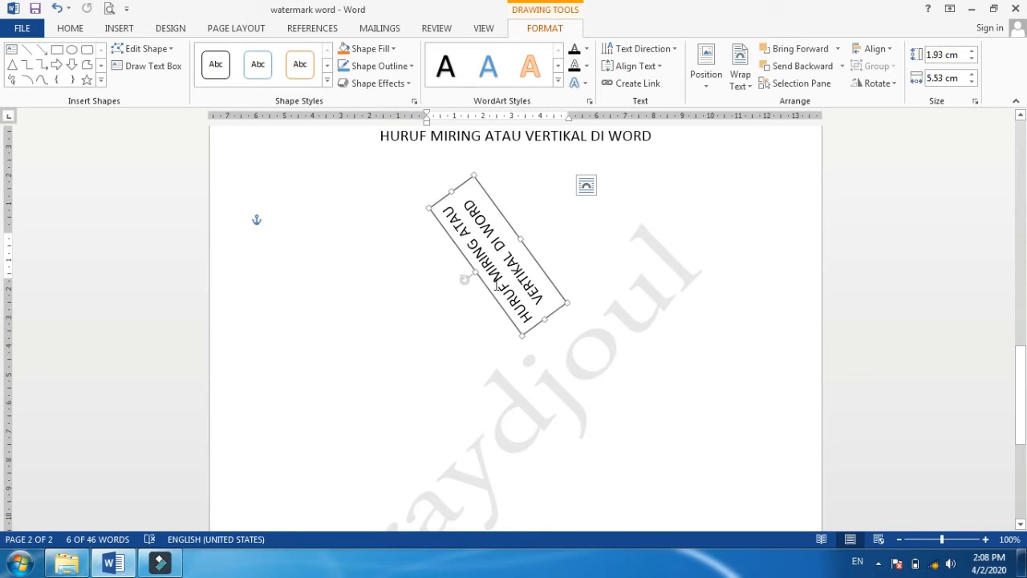
drag(465, 280, 595, 262)
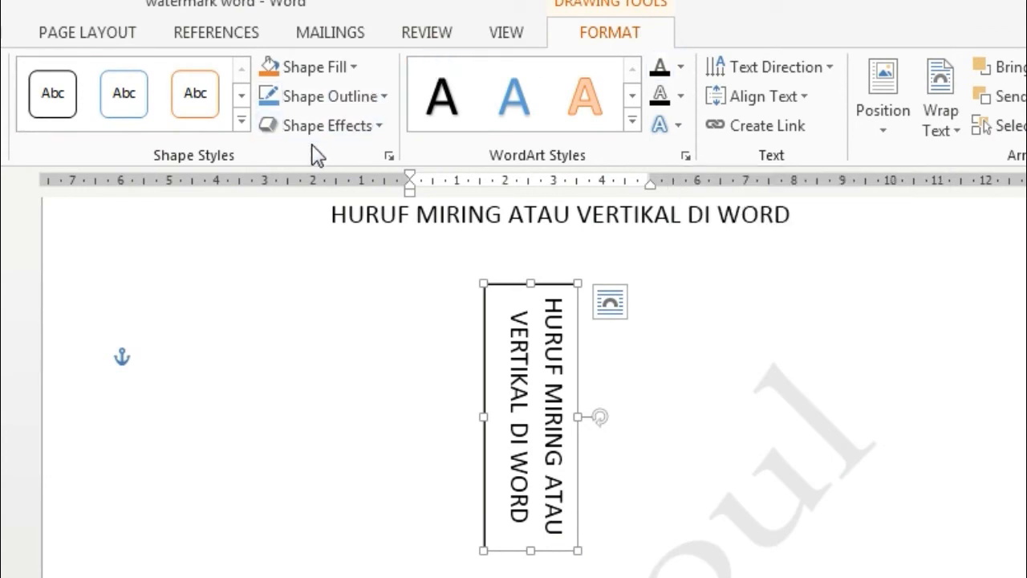
Remove the outline from the rotated text box and deselect it.
click(385, 97)
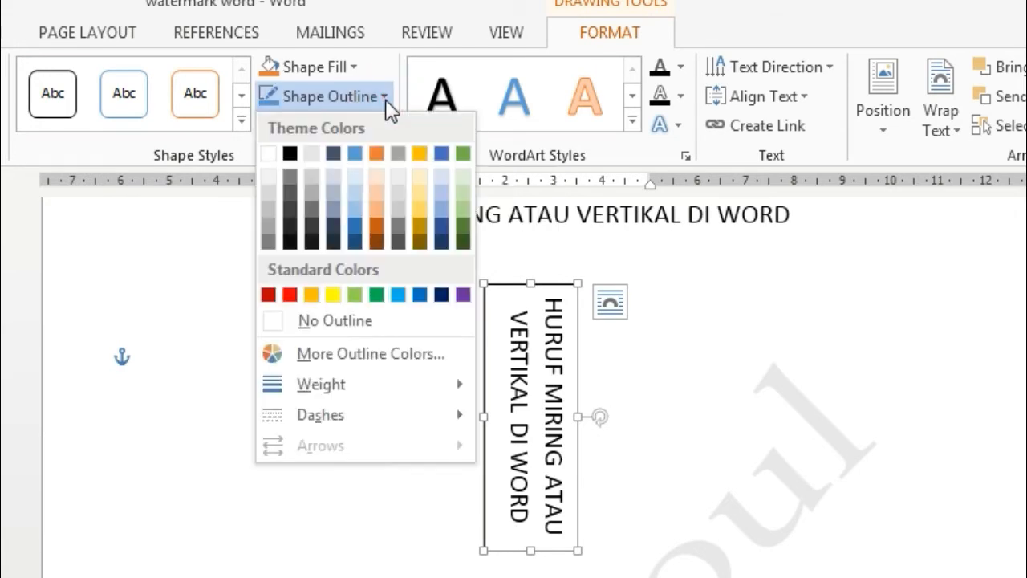
click(344, 320)
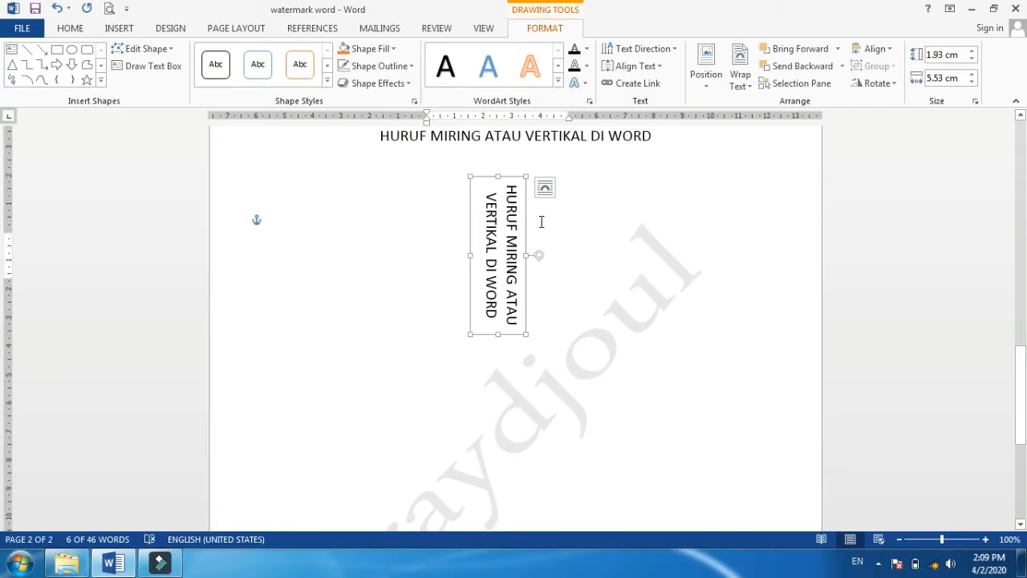
click(542, 222)
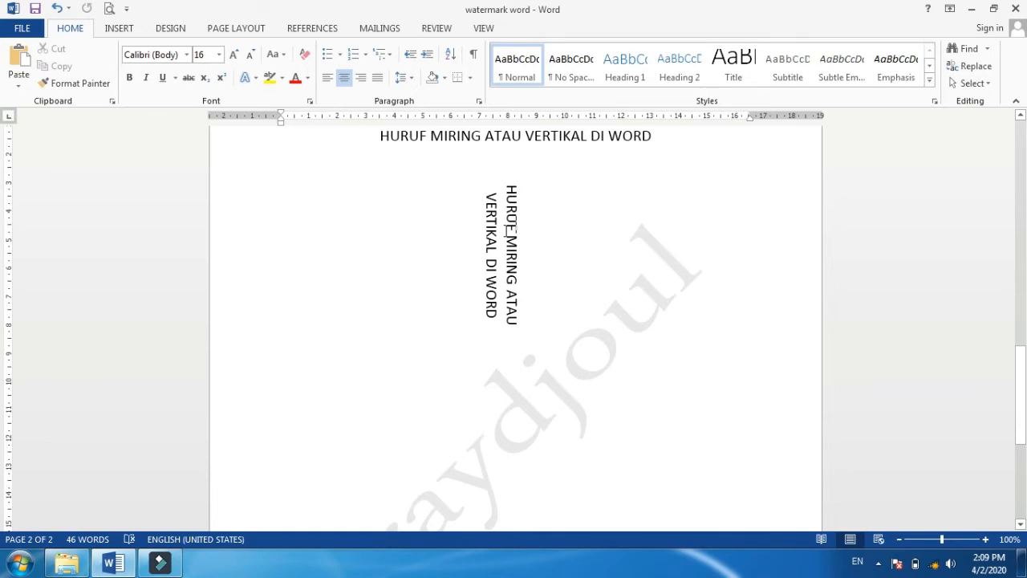
Enter and leave text editing in the rotated text box several times to compare its editing and rotated views.
key(ctrl+z)
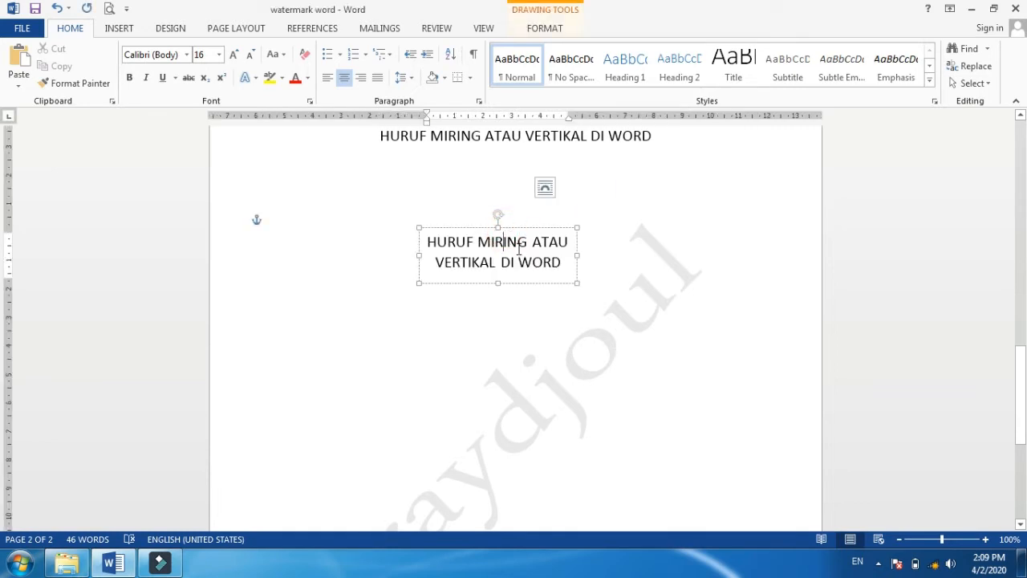
key(ctrl+y)
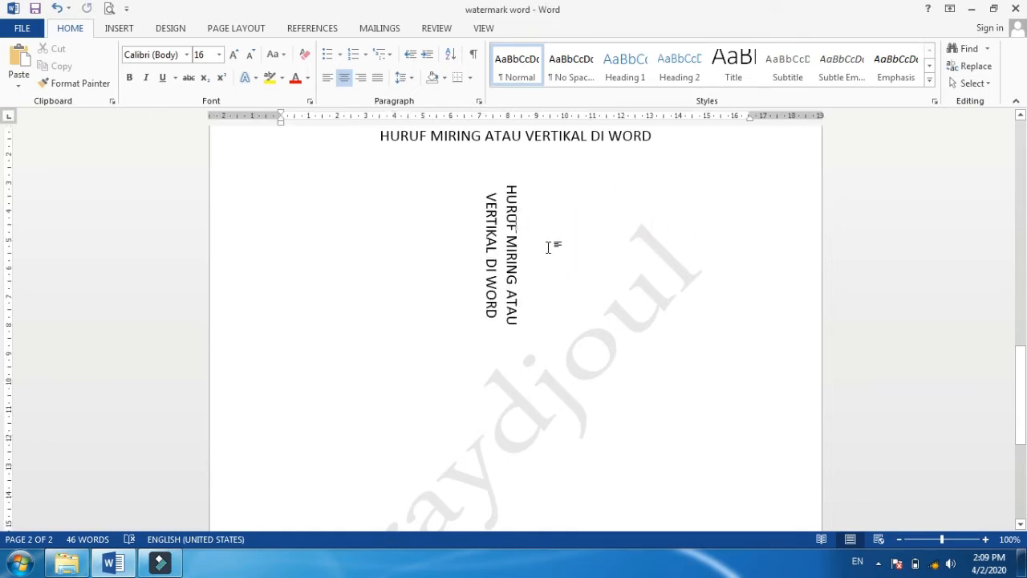
key(ctrl+z)
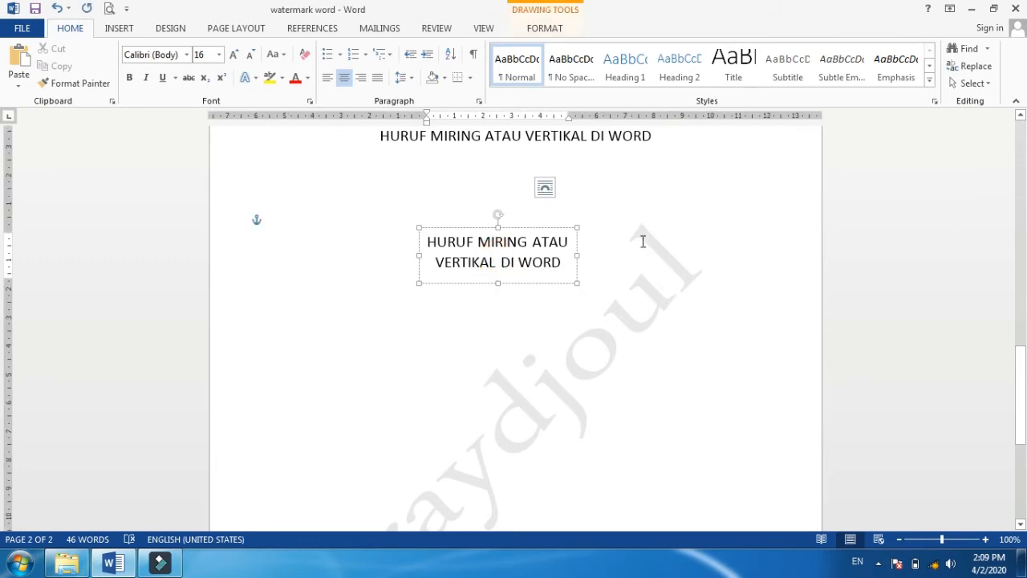
key(ctrl+y)
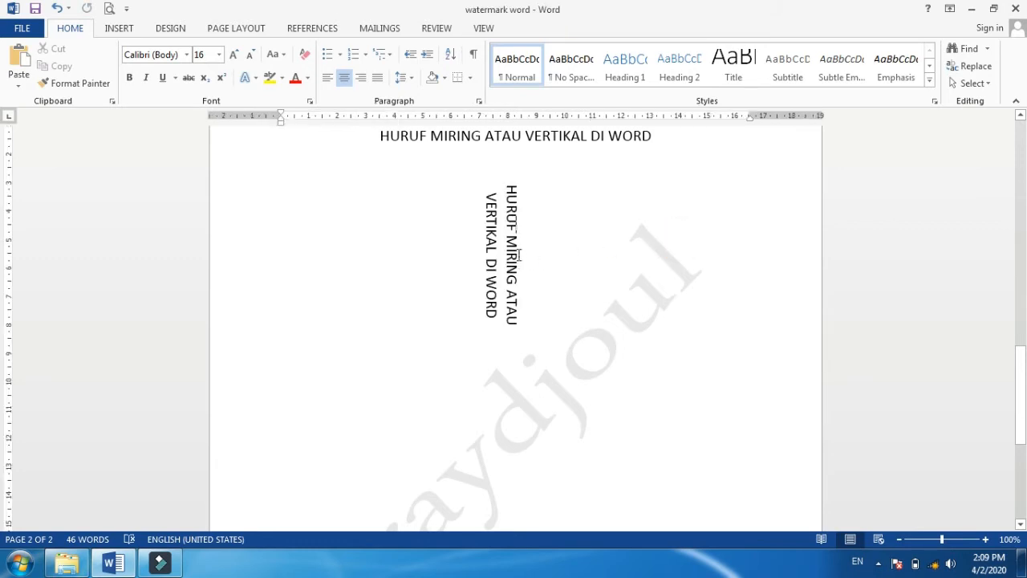
key(ctrl+z)
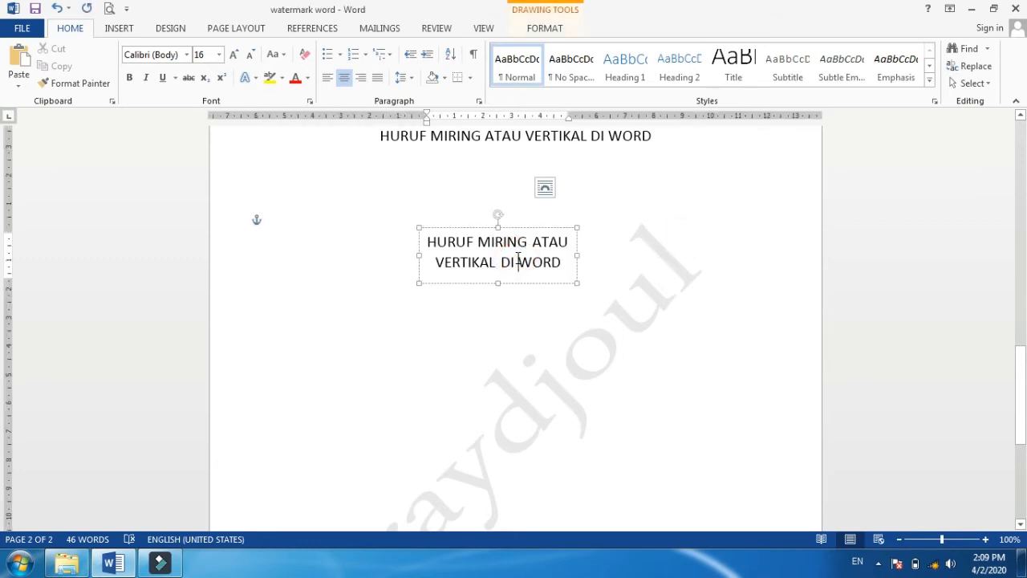
key(ctrl+y)
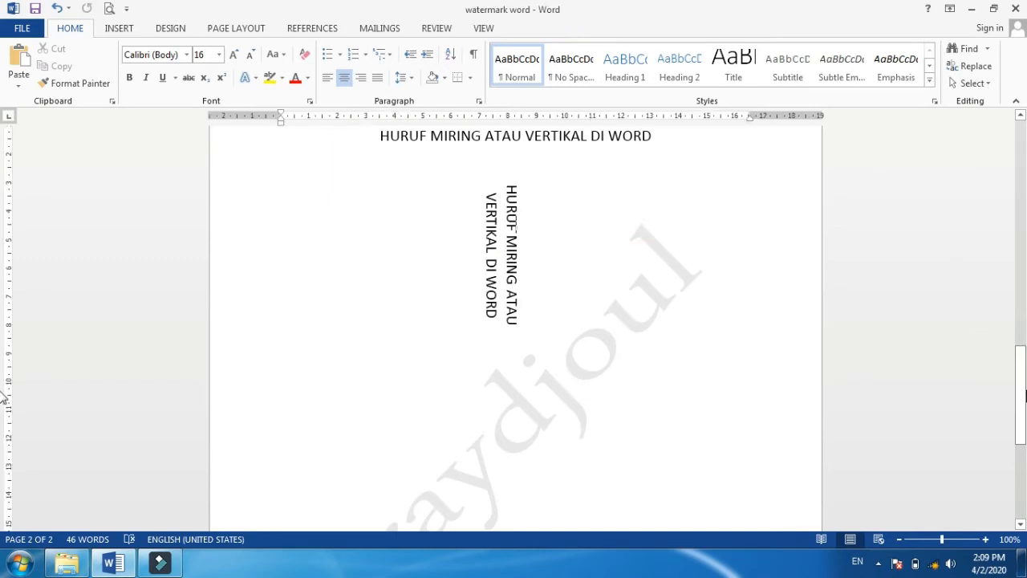
Insert a table with four columns and three rows below the page heading.
mouse_move(1024, 393)
mouse_down()
mouse_move(1025, 384)
mouse_move(1025, 411)
mouse_up()
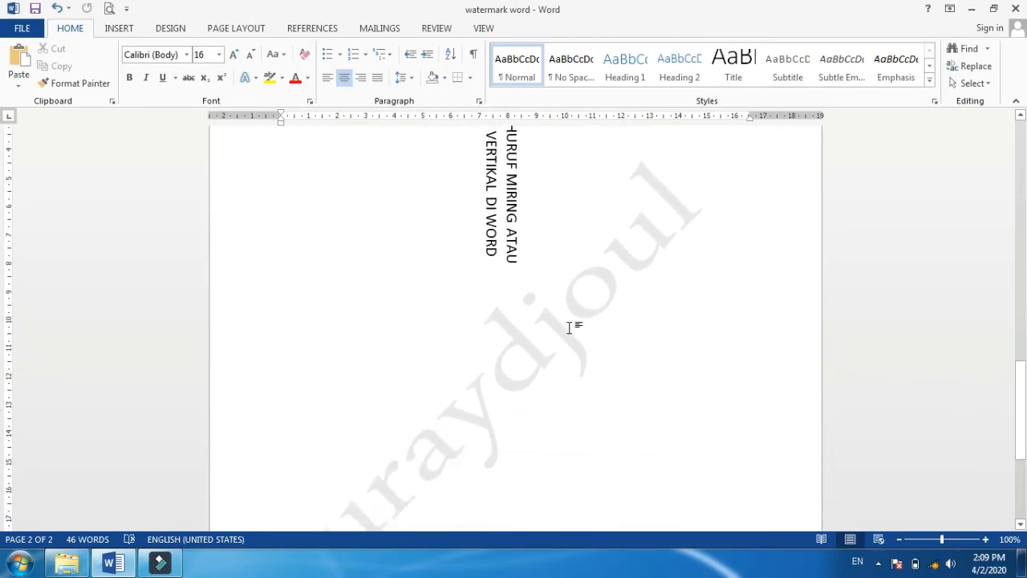
click(308, 321)
click(116, 29)
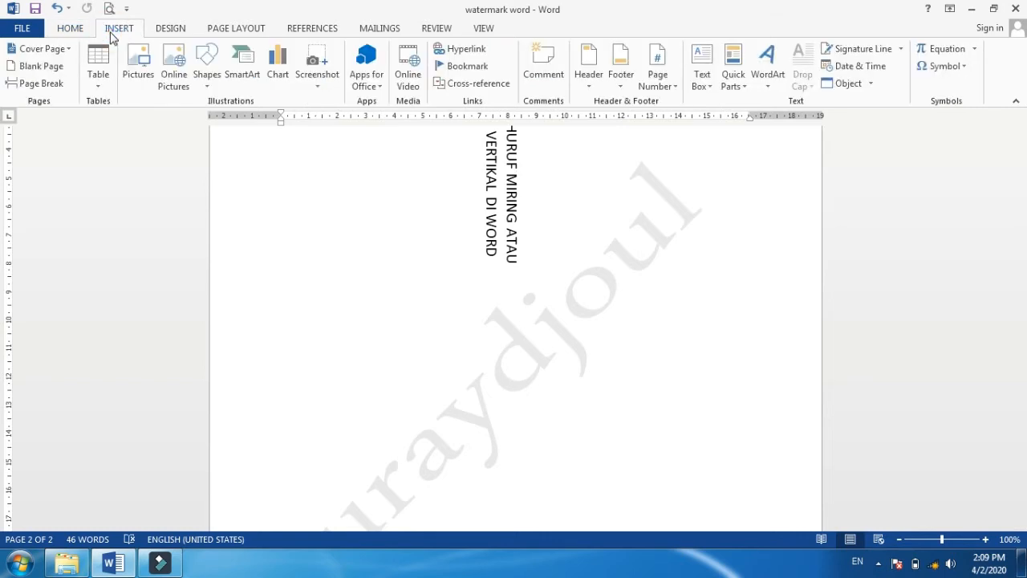
click(98, 64)
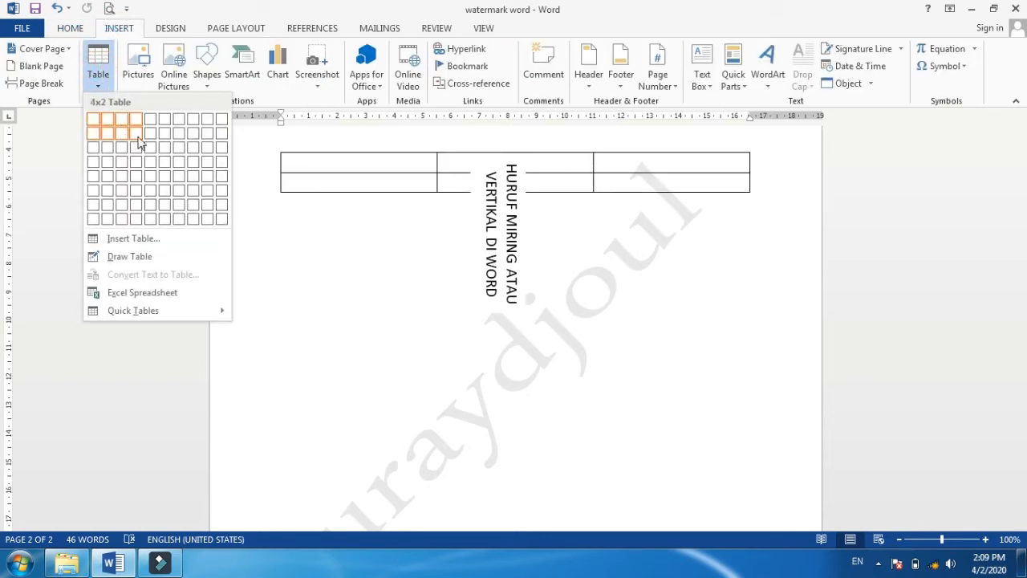
click(142, 149)
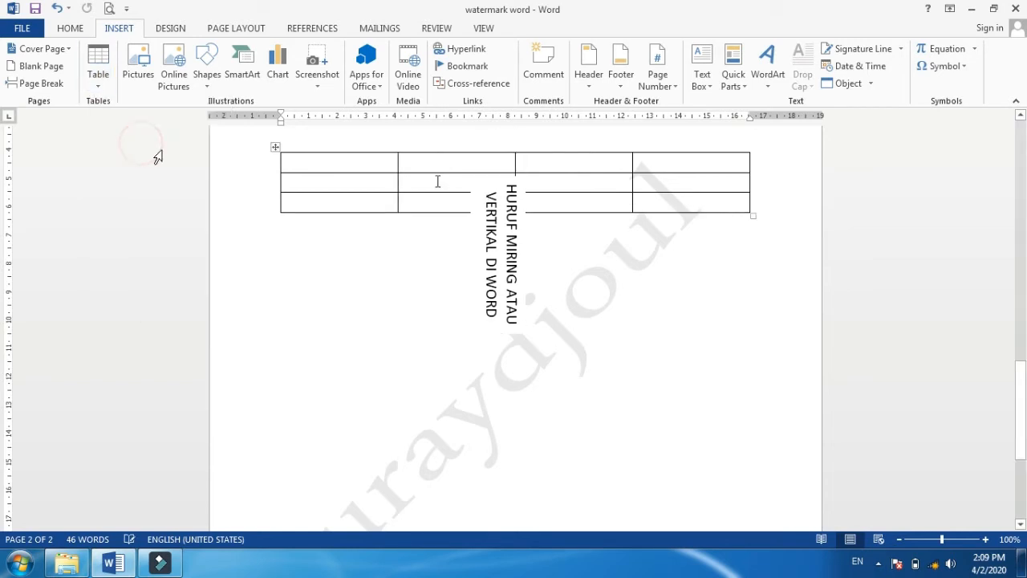
Move the rotated text box down the page so it sits clear below the table, and deselect it.
click(531, 231)
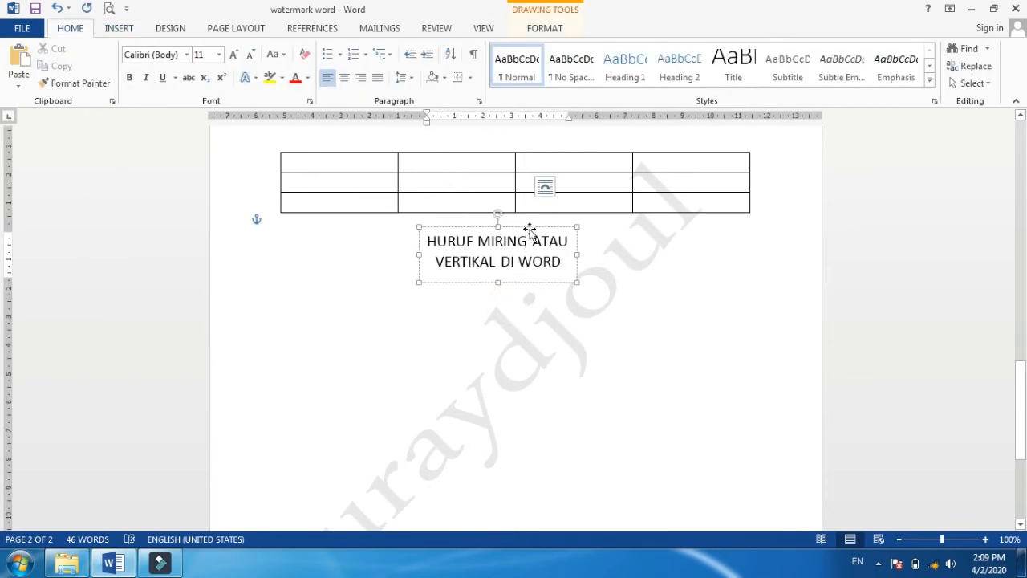
drag(529, 231, 525, 404)
click(644, 333)
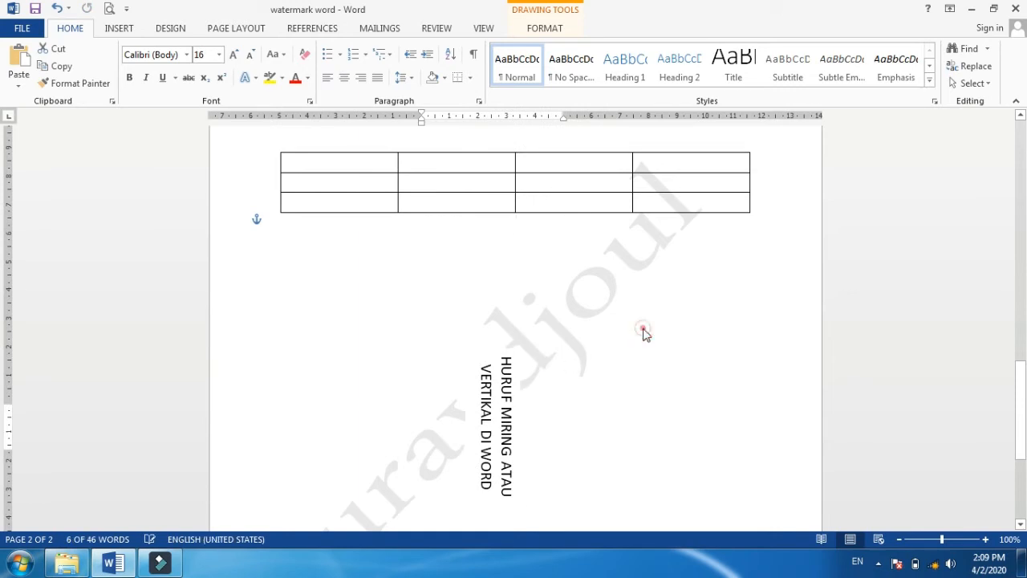
drag(1021, 402, 1021, 370)
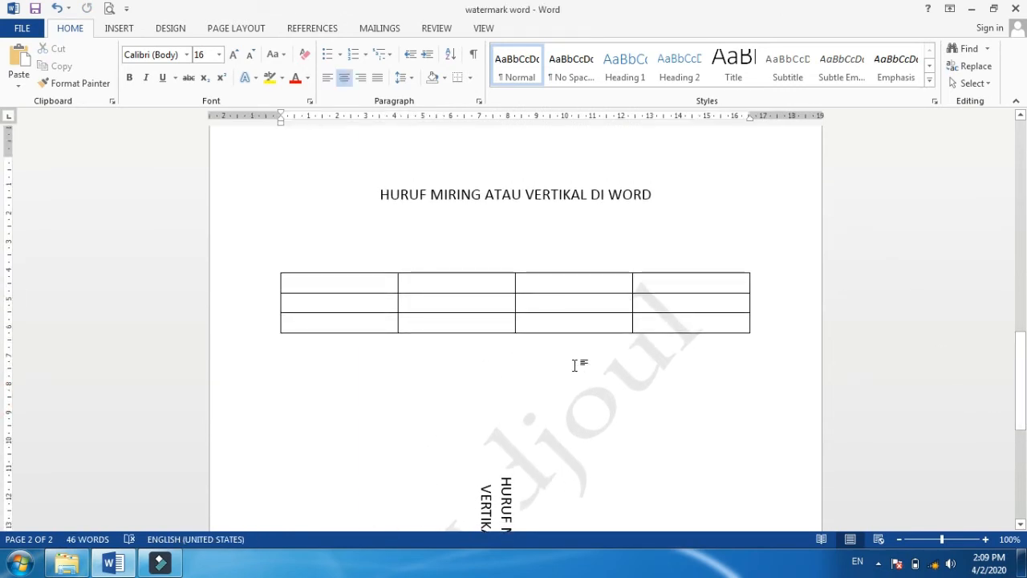
Fill the table's first row with HURUF, MIRING, VERTIKAL and HURUF MIRING ATAU VERTIKAL DI WORD, without an extra blank line in the last cell.
click(339, 279)
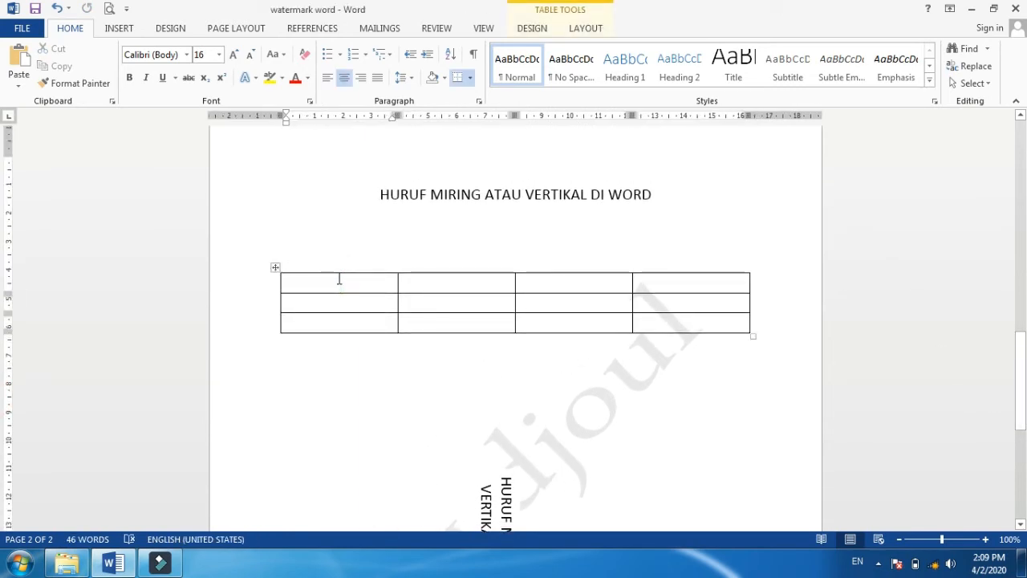
text(URU)
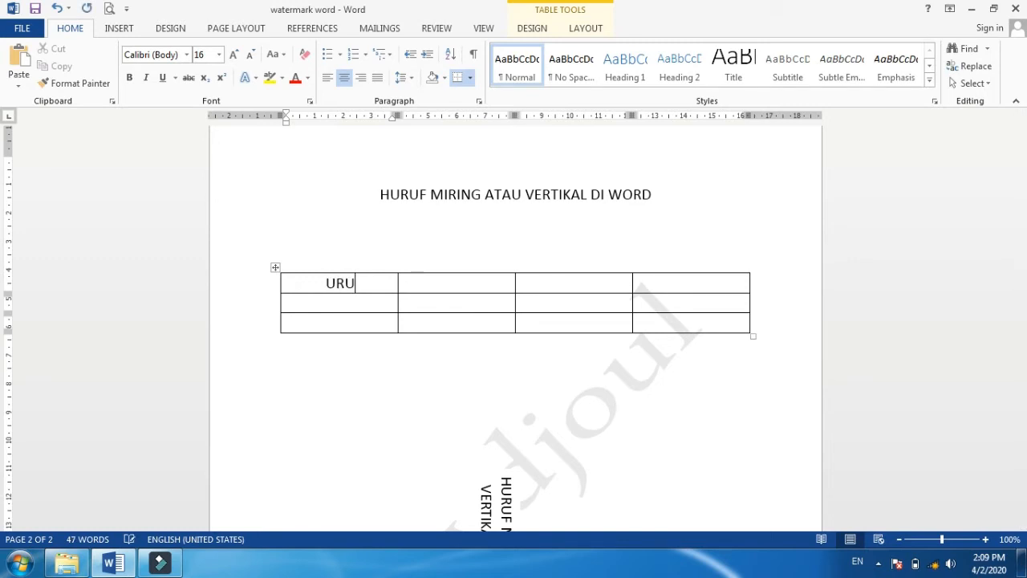
key(BackSpace)
key(BackSpace)
key(BackSpace)
text(HURUF)
key(Tab)
text(MIRING)
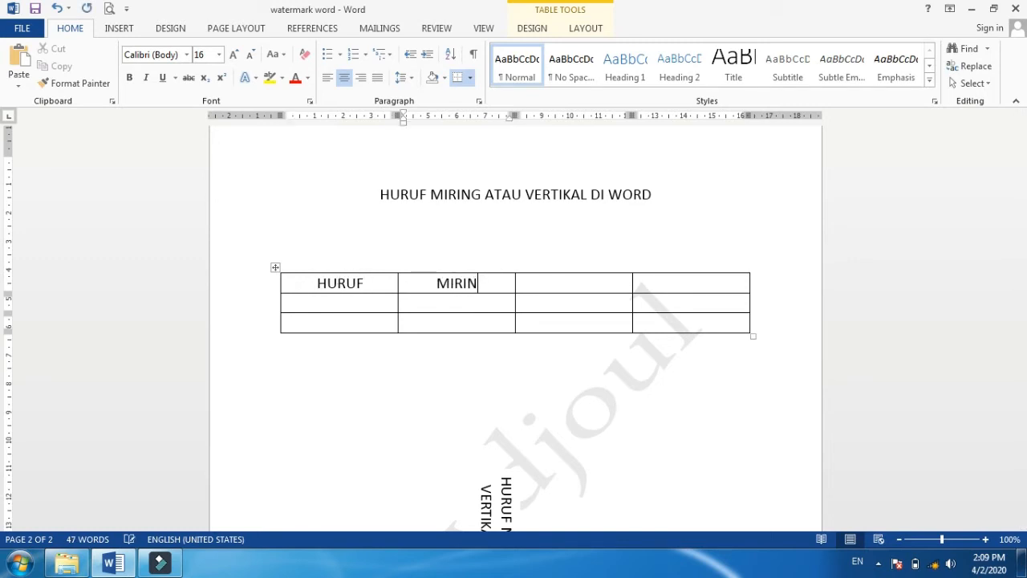
key(Tab)
text(VERTIKAL)
key(Tab)
text(HURUF MIRING ATAU VERTIKAL DI WORD)
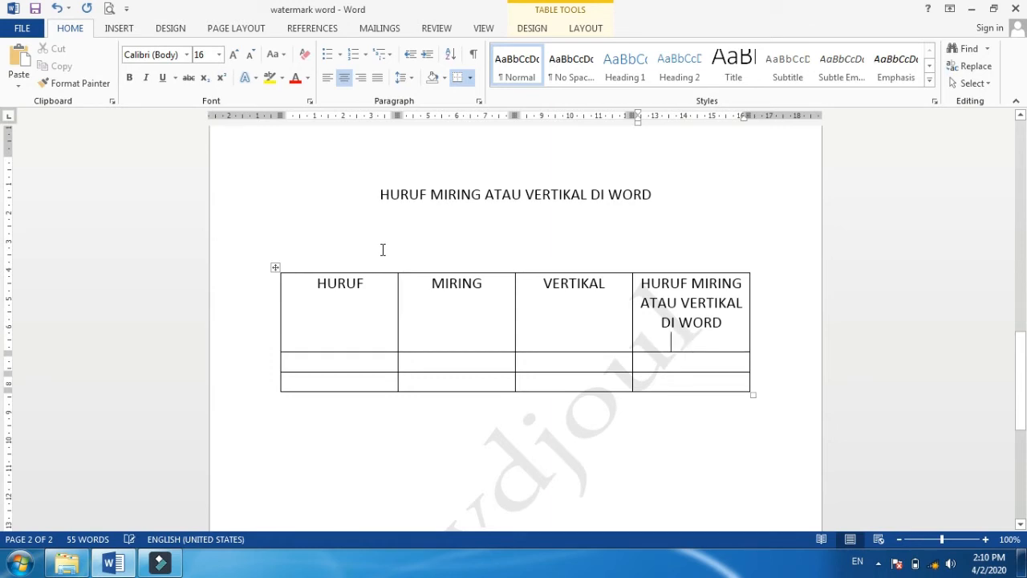
key(BackSpace)
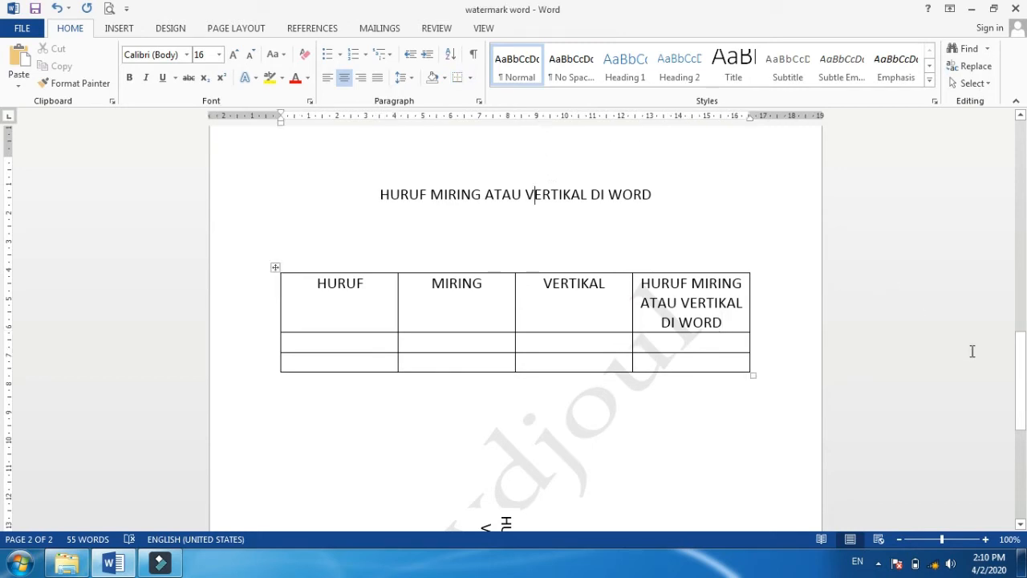
Turn the text in the table's VERTIKAL header cell so it reads vertically downward.
drag(1020, 369, 1022, 392)
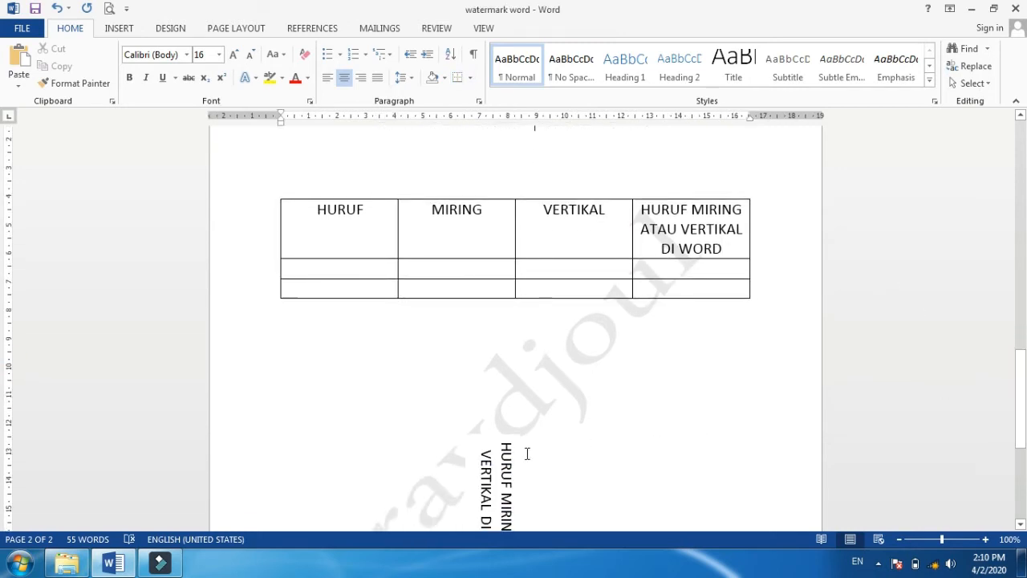
click(507, 476)
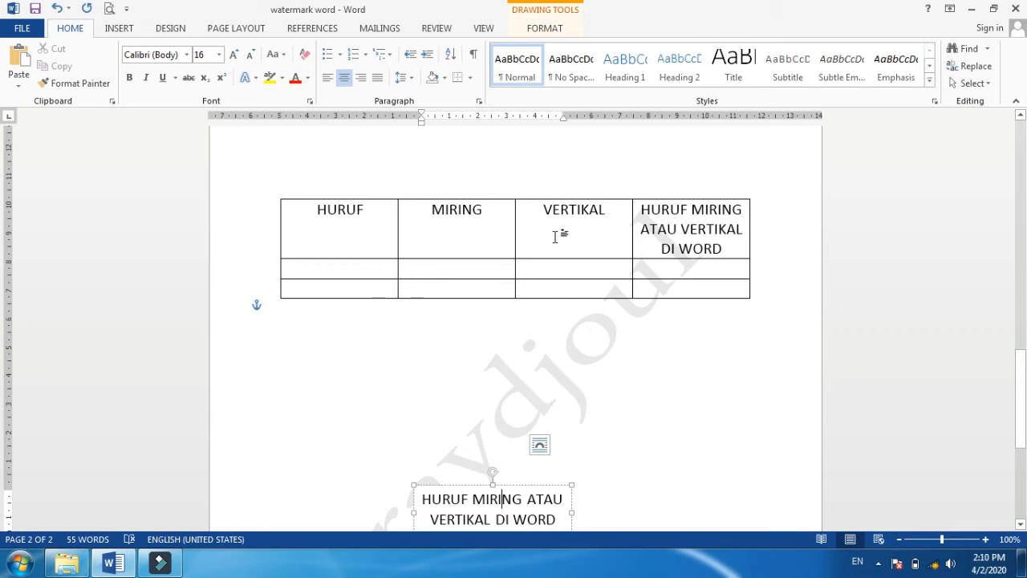
click(555, 237)
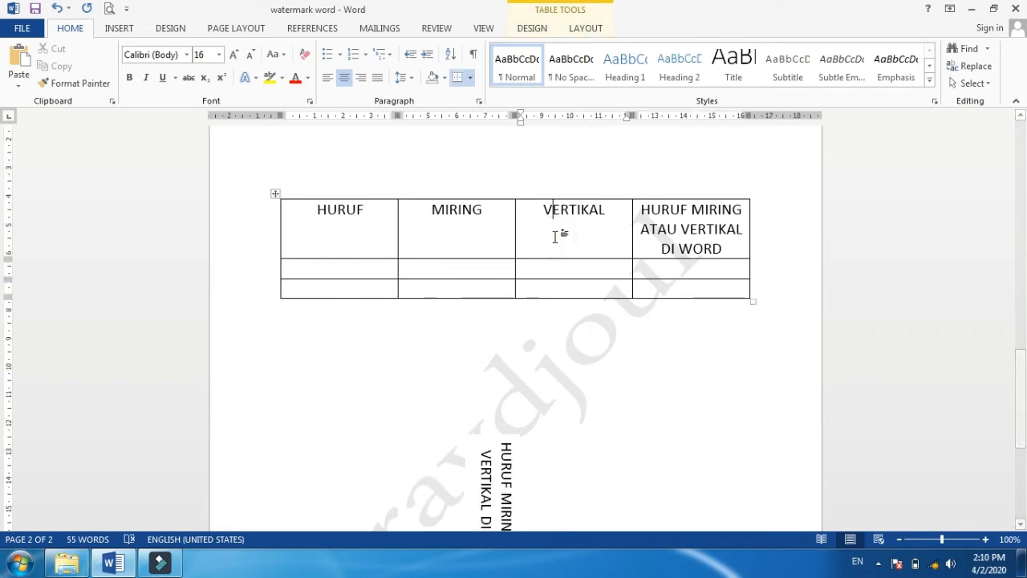
click(554, 237)
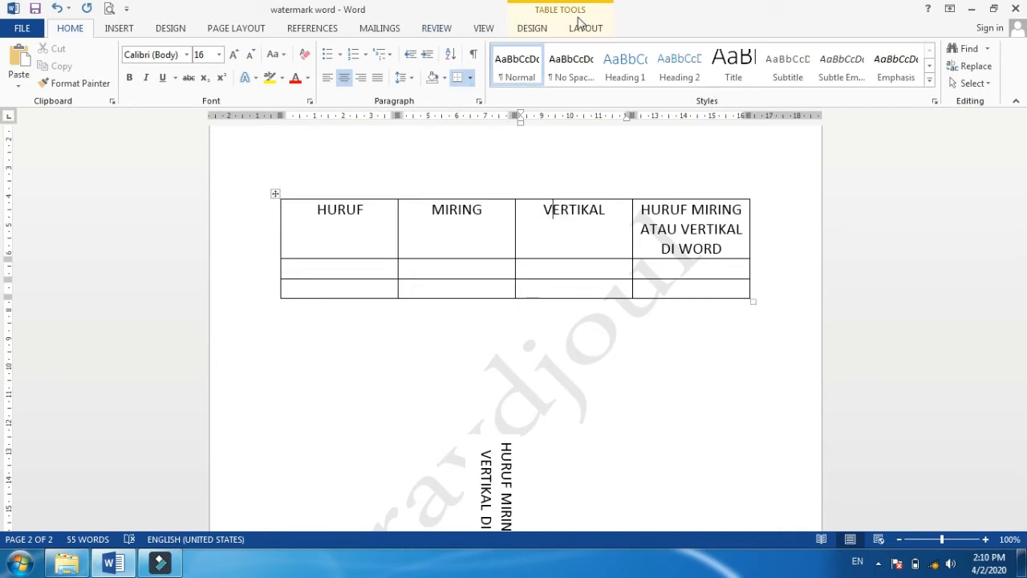
click(541, 30)
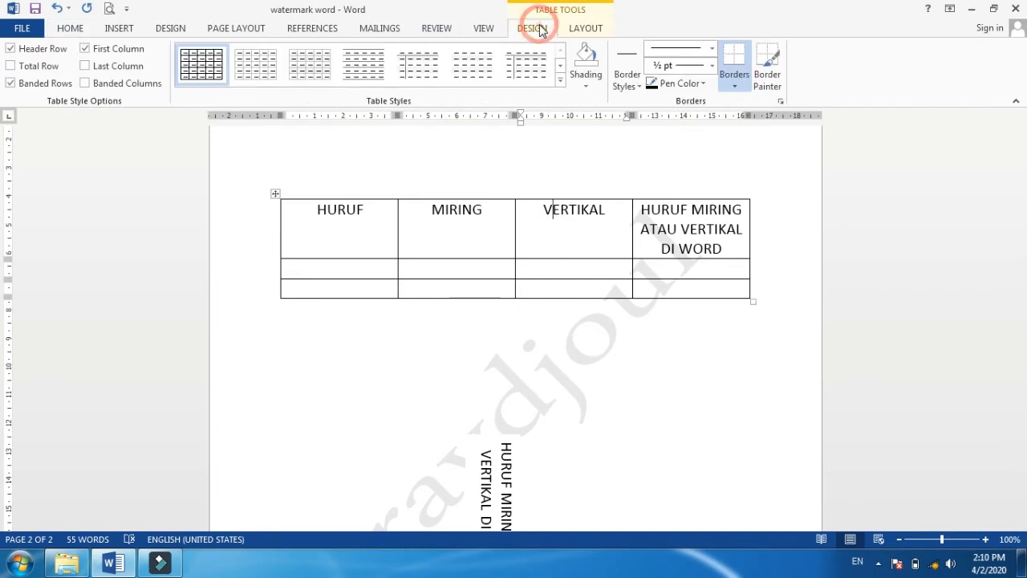
click(573, 30)
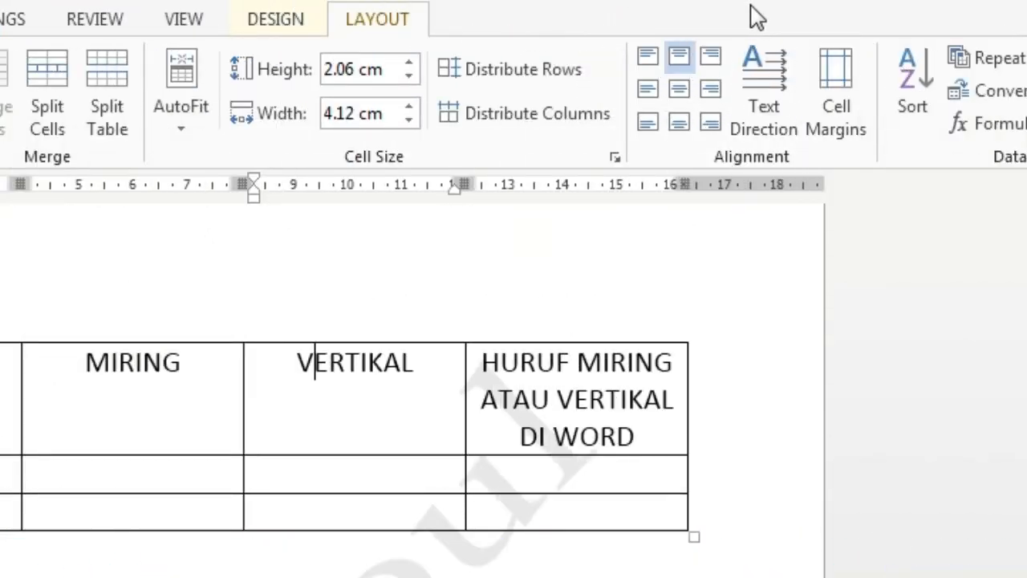
click(758, 73)
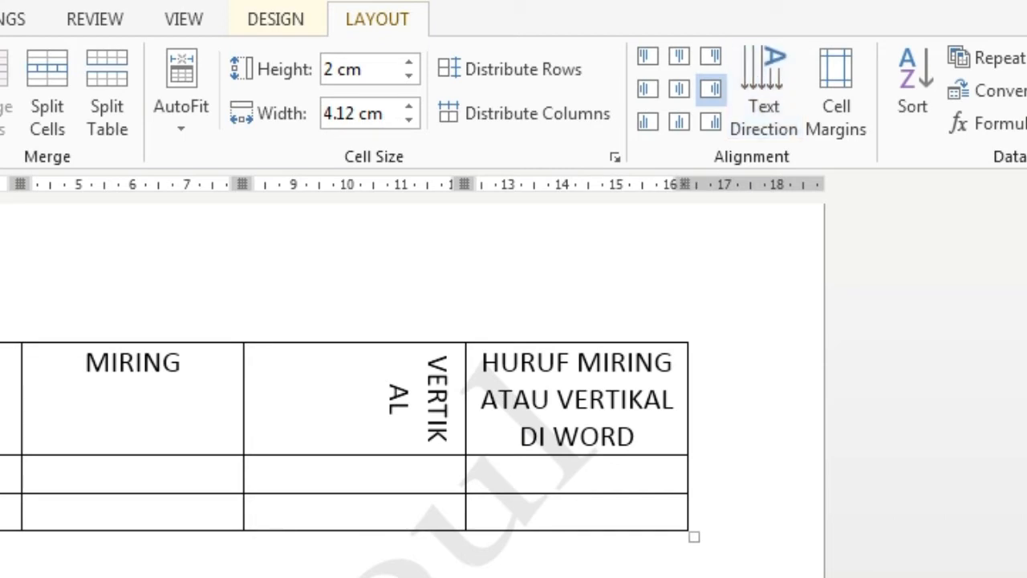
Examine the text direction options available for the text box below the table.
click(403, 563)
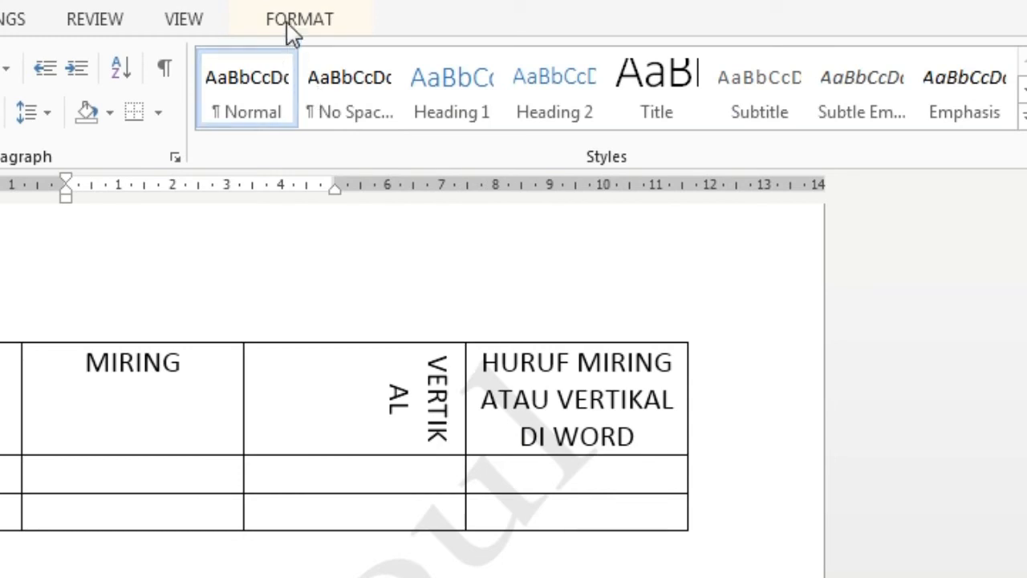
click(312, 26)
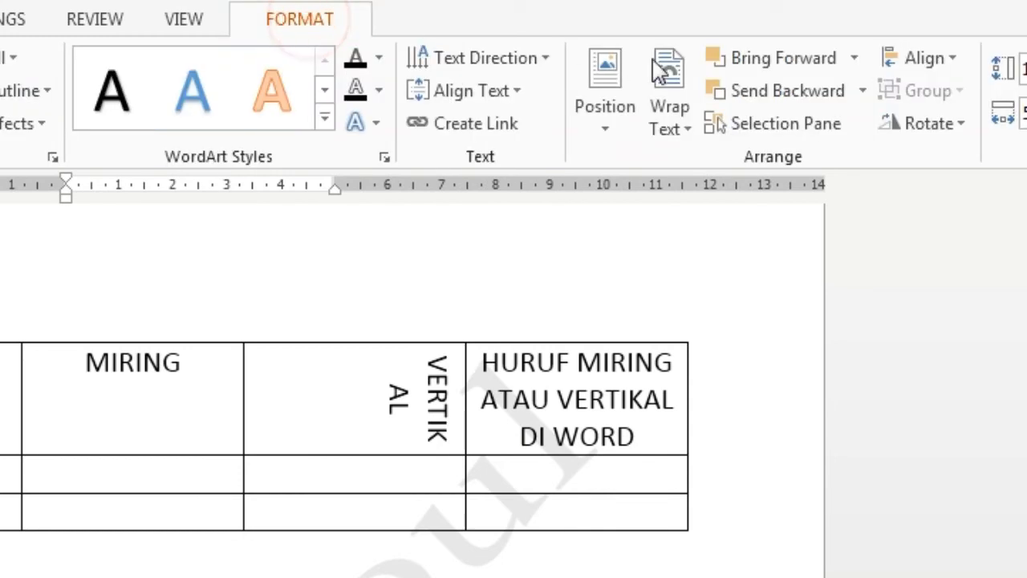
click(516, 62)
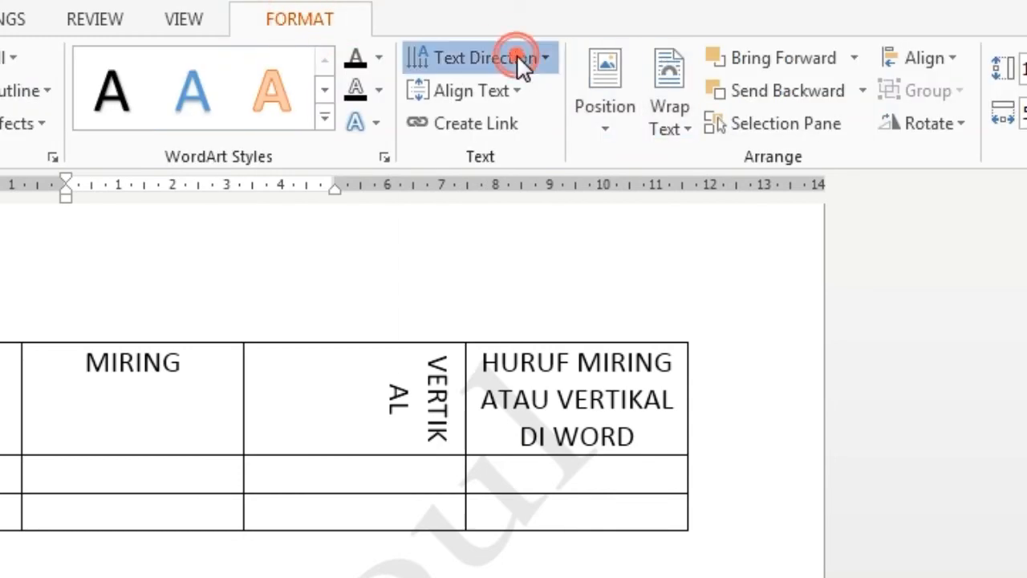
Cycle the VERTIKAL header cell through the available text directions, ending with the text reading vertically downward again.
click(531, 425)
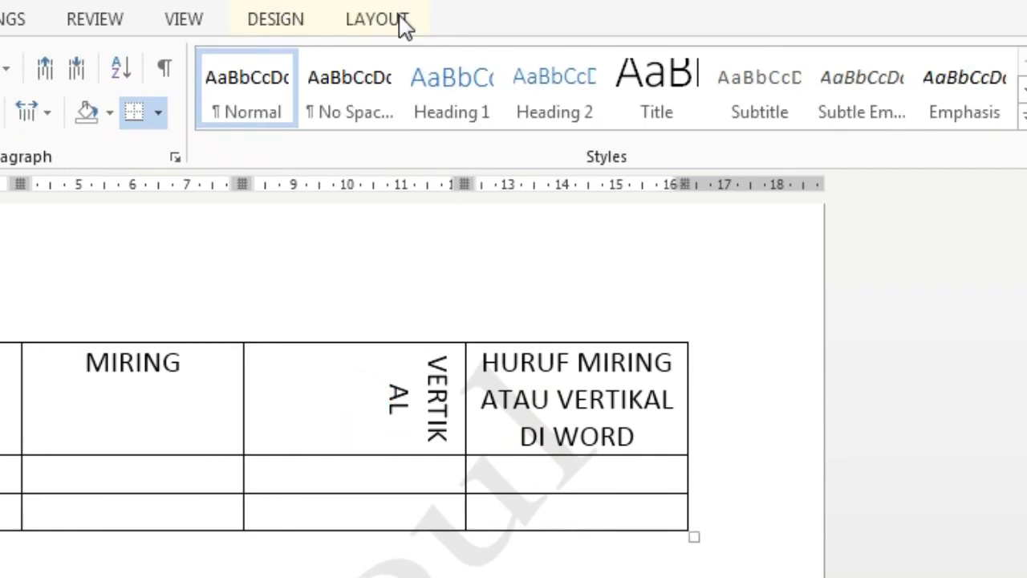
click(398, 23)
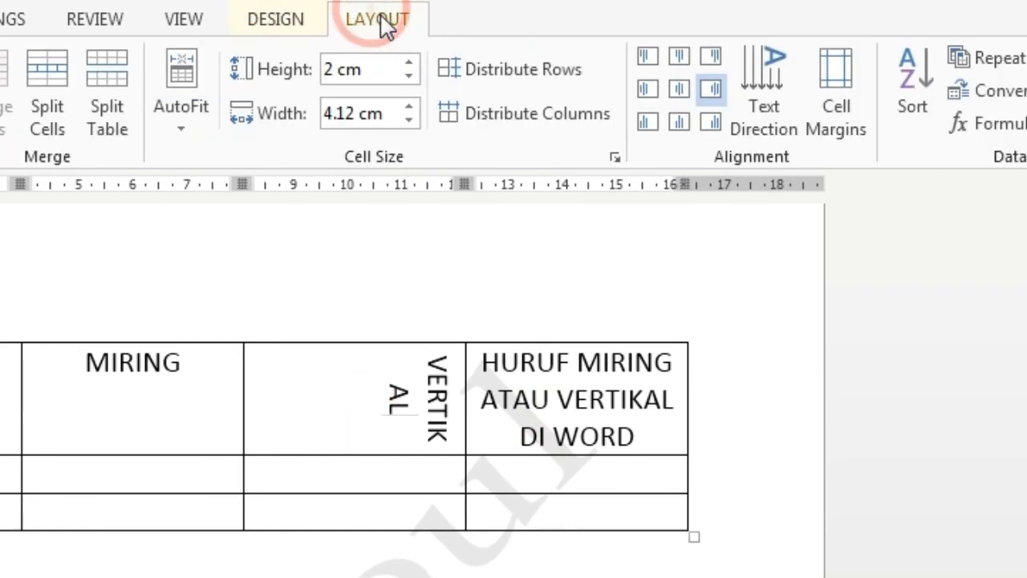
click(778, 78)
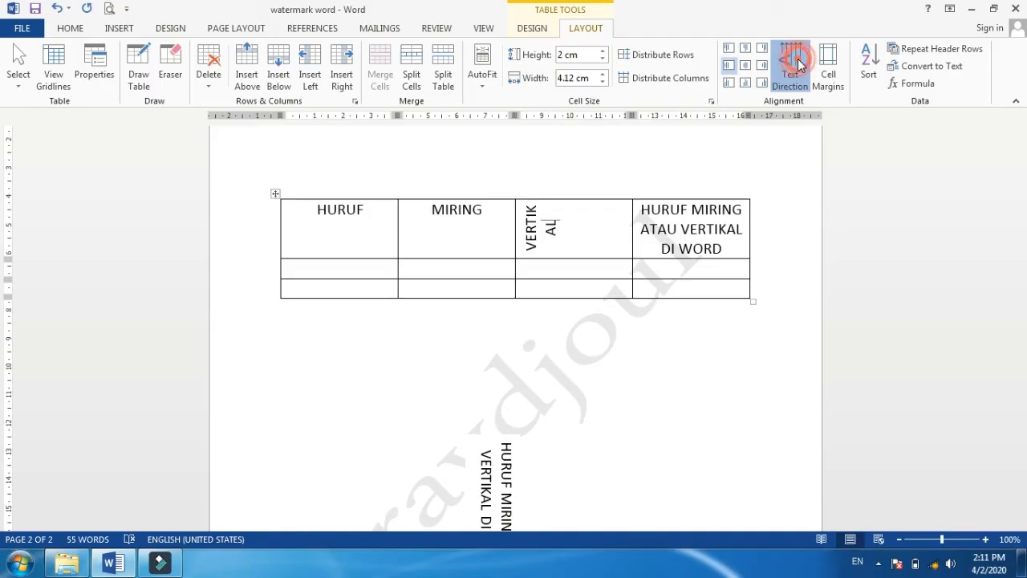
click(778, 77)
click(779, 77)
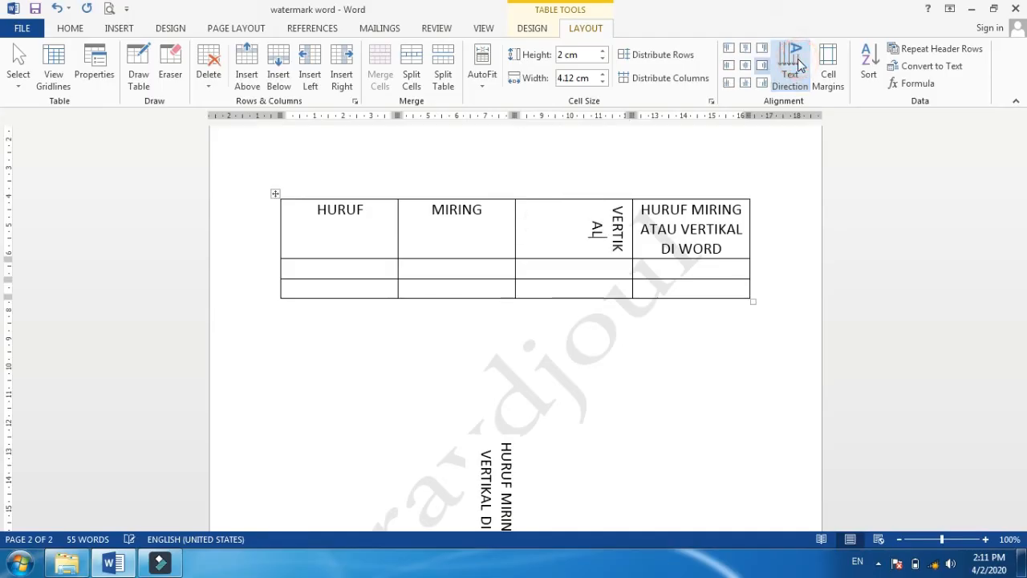
click(779, 77)
click(800, 65)
click(800, 64)
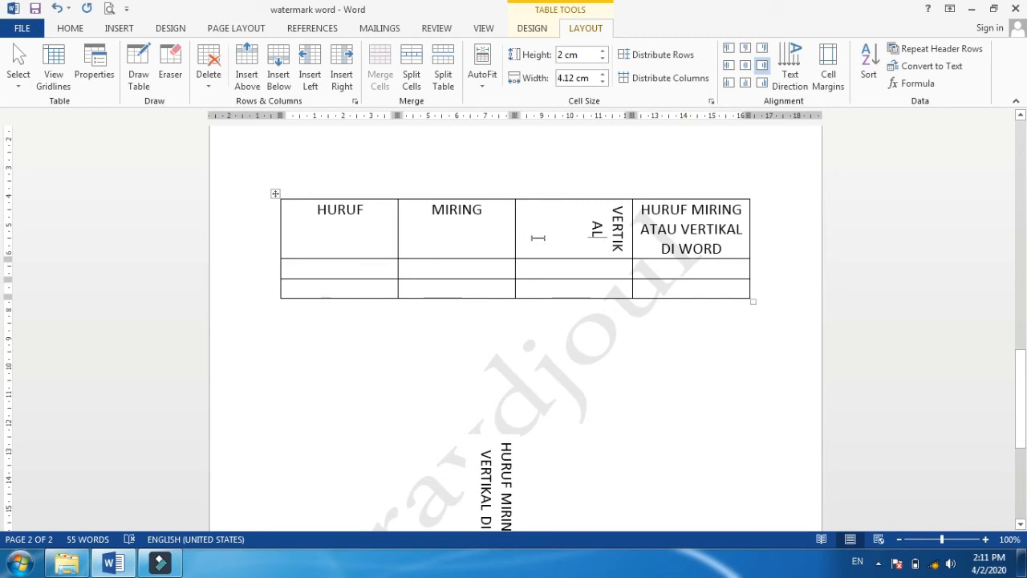
Rotate the text box below the table until its text stands almost upside down.
click(499, 456)
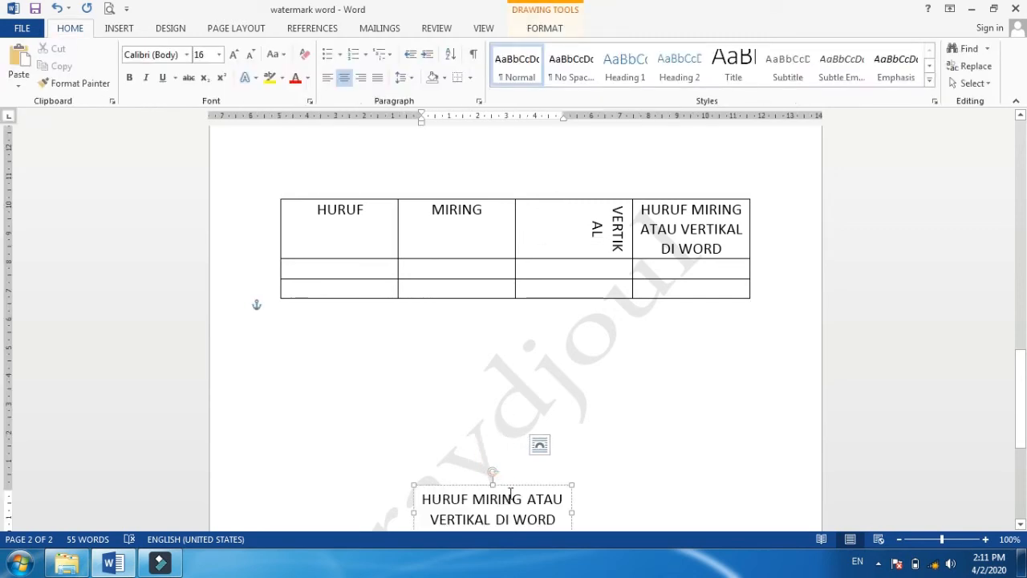
click(508, 484)
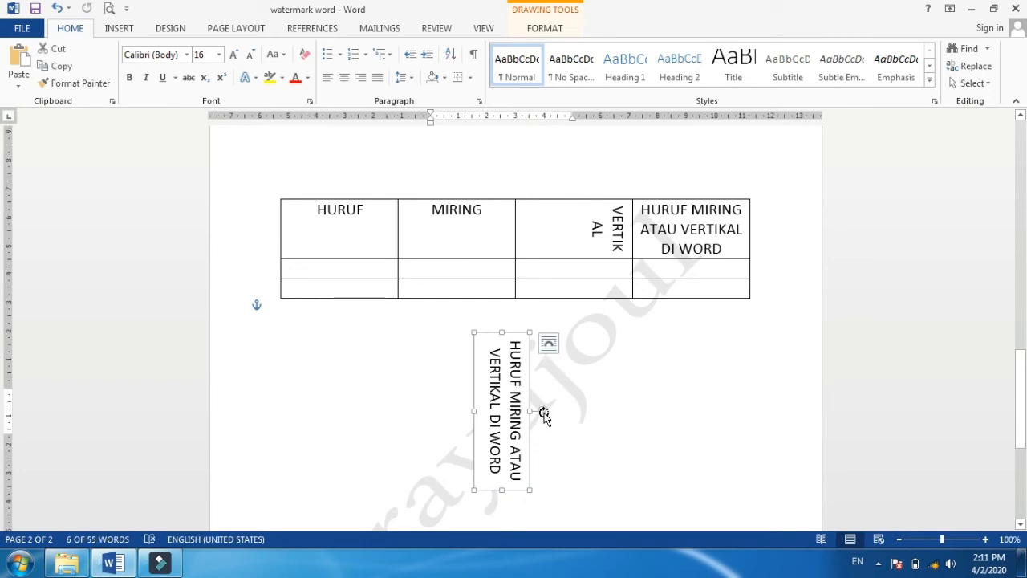
drag(543, 411, 506, 478)
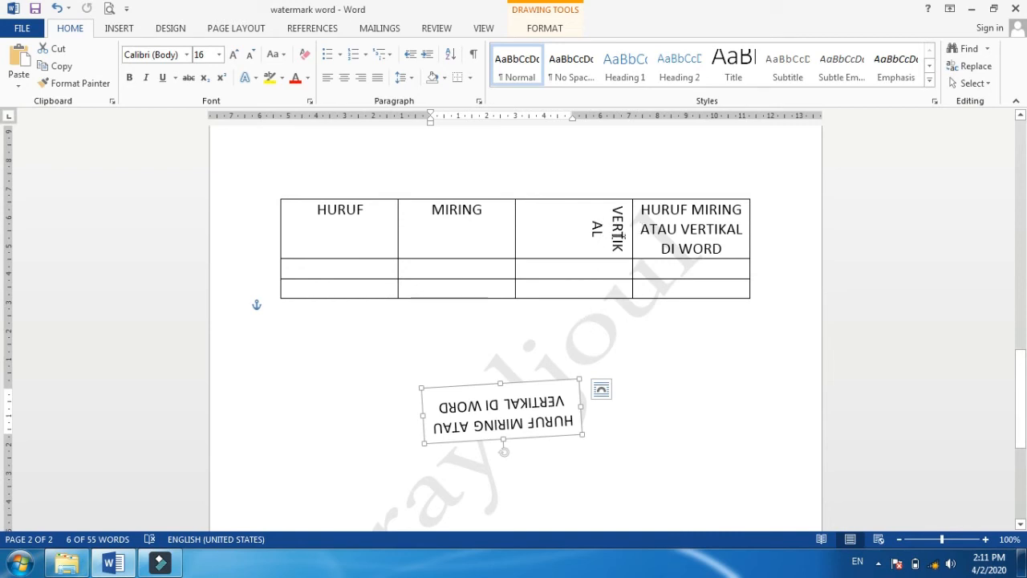
Turn the text in the last header cell, HURUF MIRING ATAU VERTIKAL DI WORD, so it reads vertically downward.
click(706, 231)
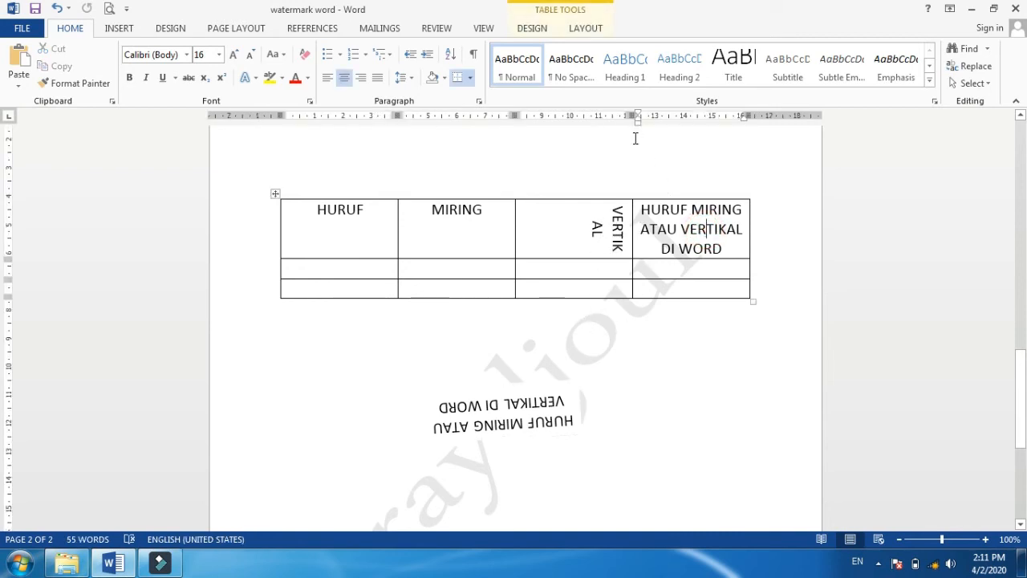
click(593, 29)
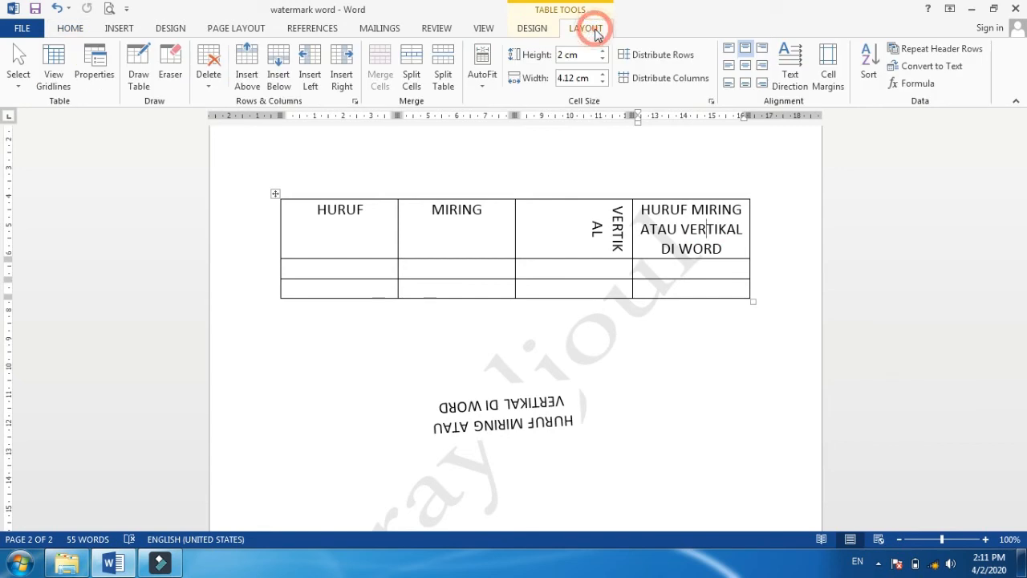
click(793, 72)
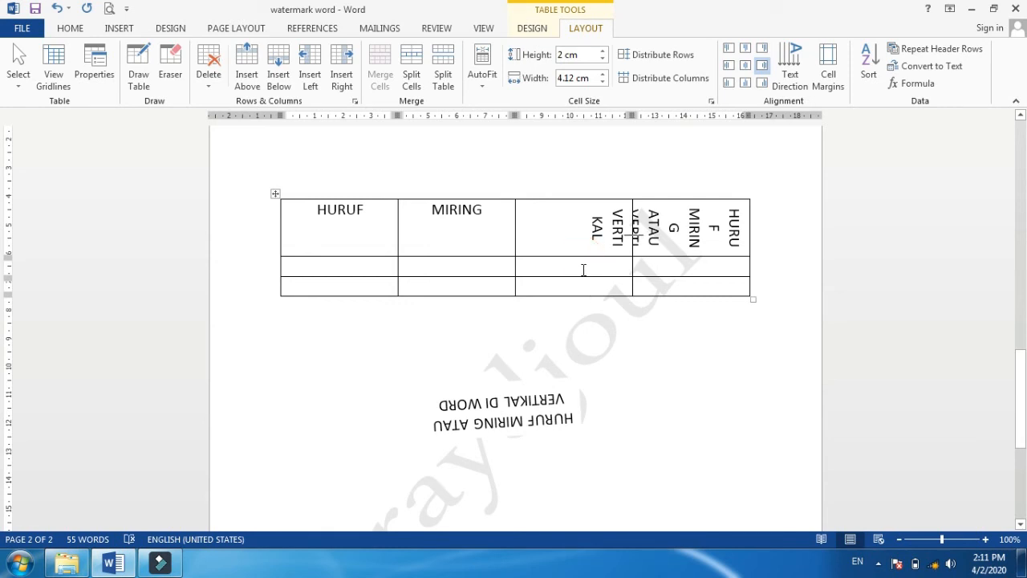
Resize the header row to about 5.14 cm high, and the VERTIKAL and last columns to about 1.75 cm and 2.5 cm wide.
drag(579, 257, 580, 282)
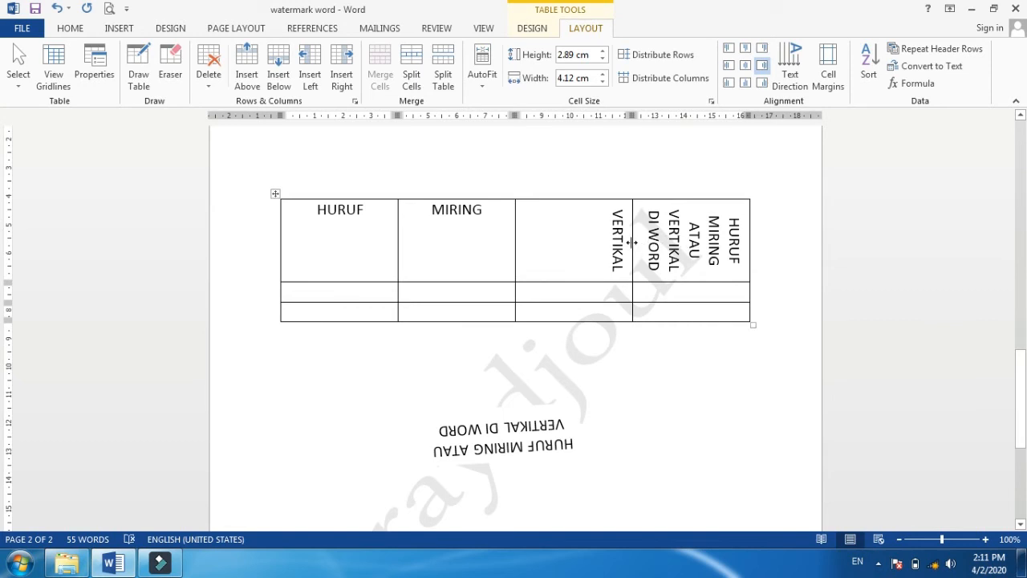
drag(633, 241, 679, 241)
drag(699, 283, 702, 345)
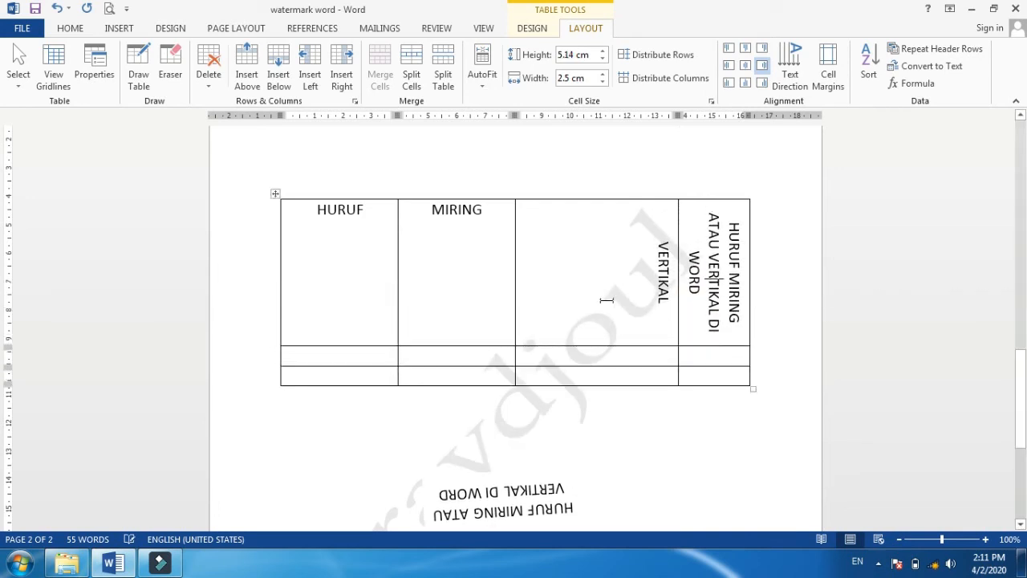
click(608, 299)
drag(514, 287, 629, 287)
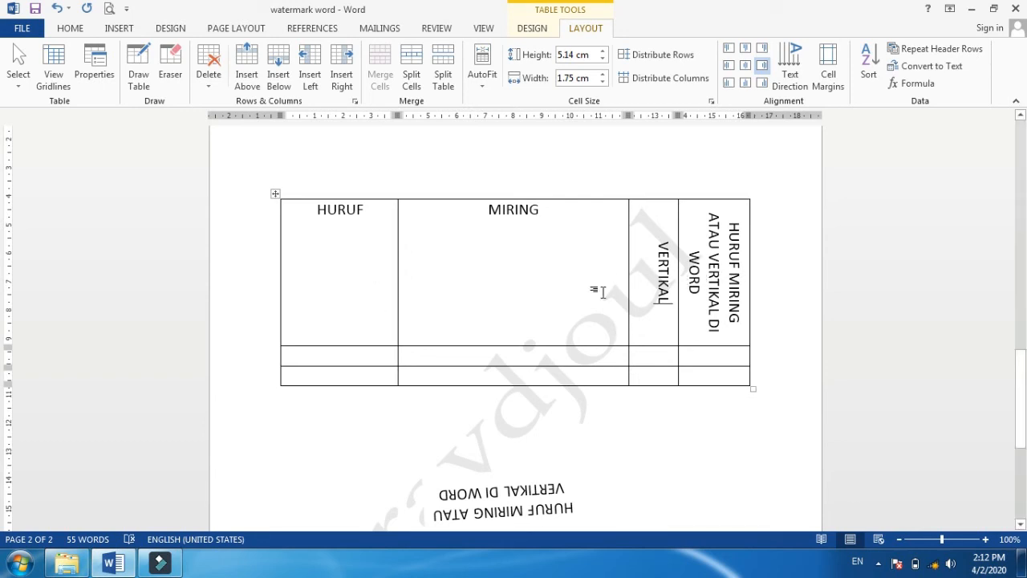
Centre the text horizontally and vertically in all four header cells of the table.
click(345, 281)
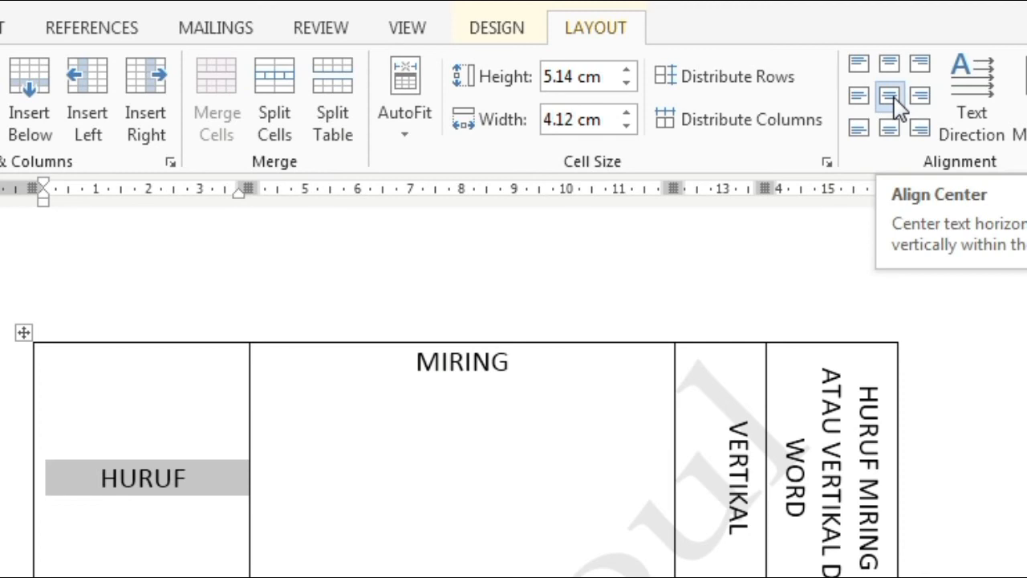
click(408, 540)
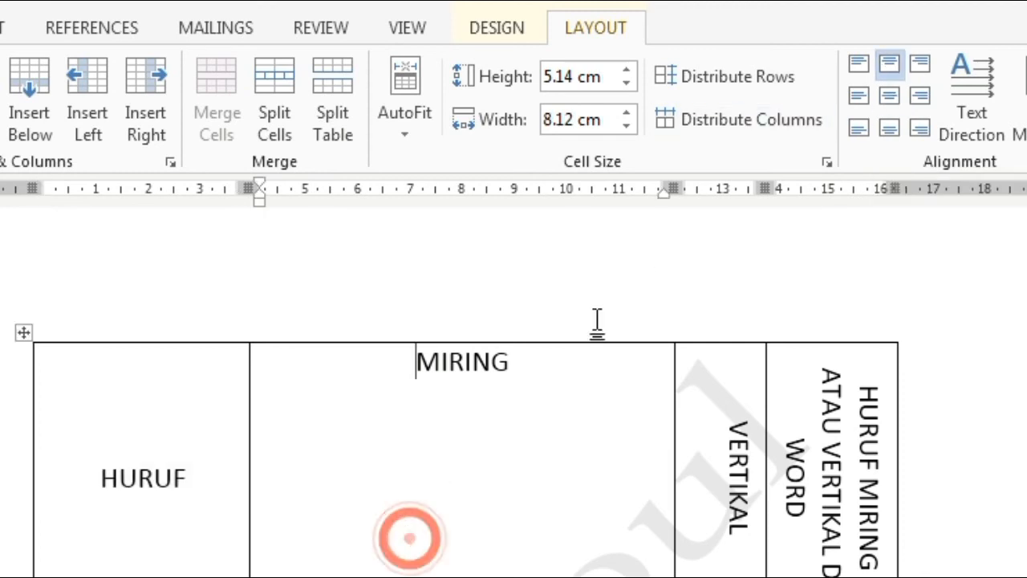
click(898, 98)
click(739, 437)
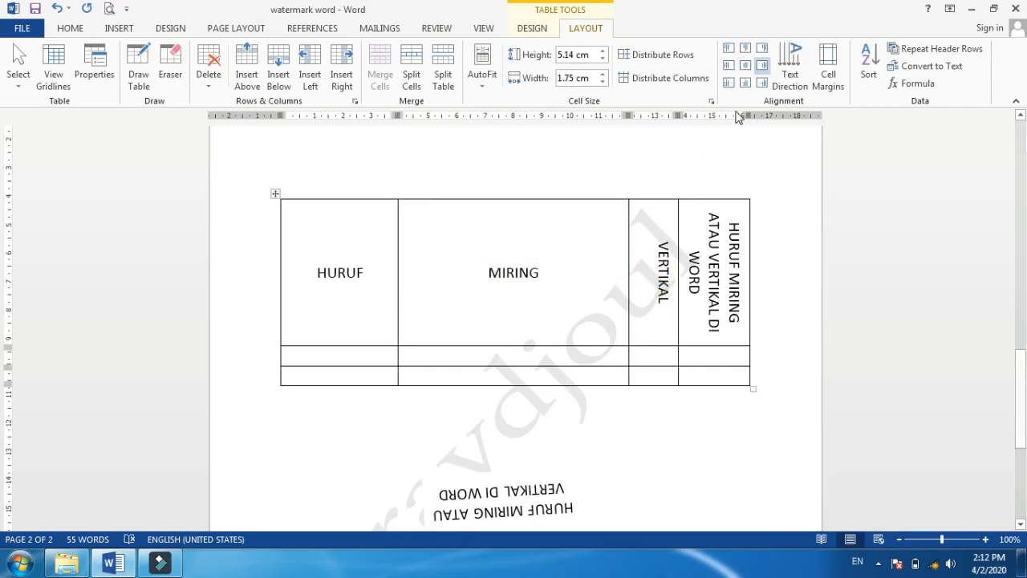
click(746, 65)
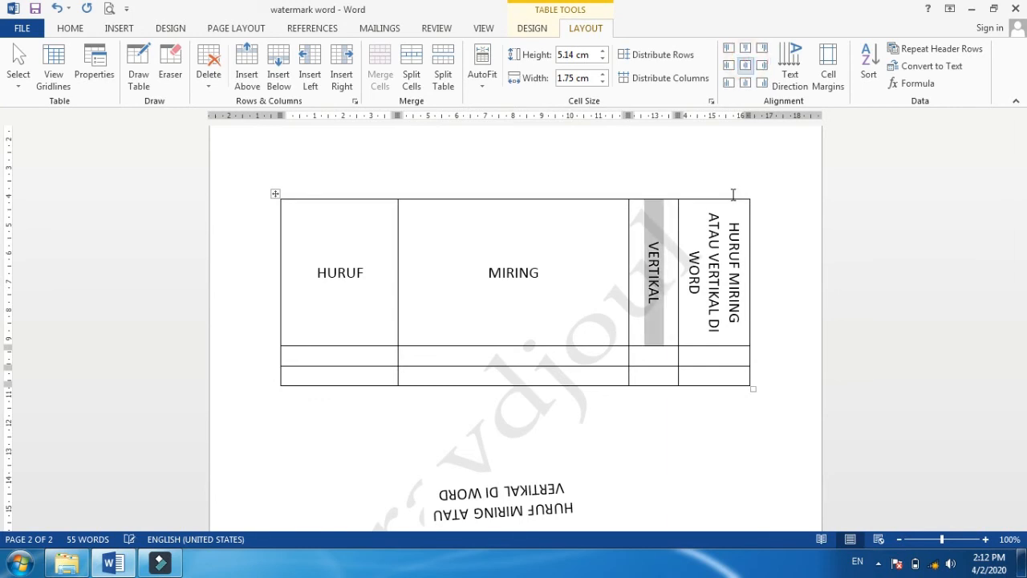
click(724, 249)
click(745, 65)
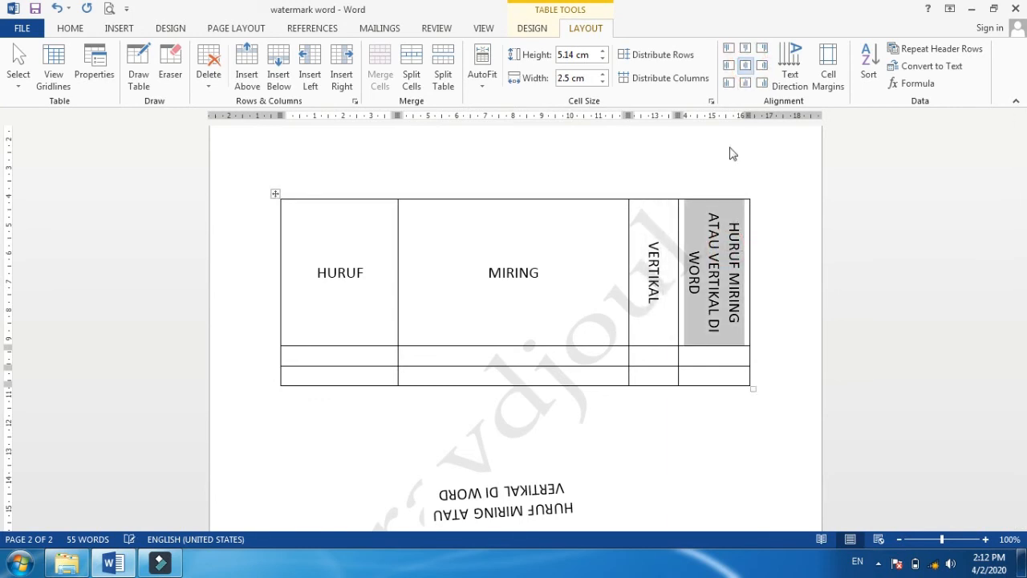
click(713, 261)
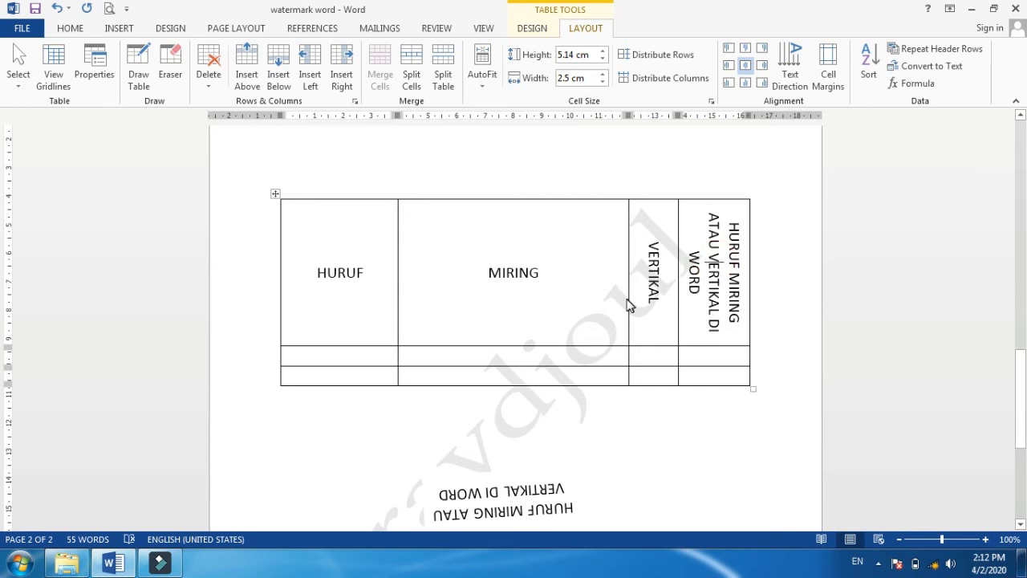
Widen the VERTIKAL column to about 3.25 cm and try its header text at the right and left edges, ending with Align Center.
drag(629, 301, 585, 307)
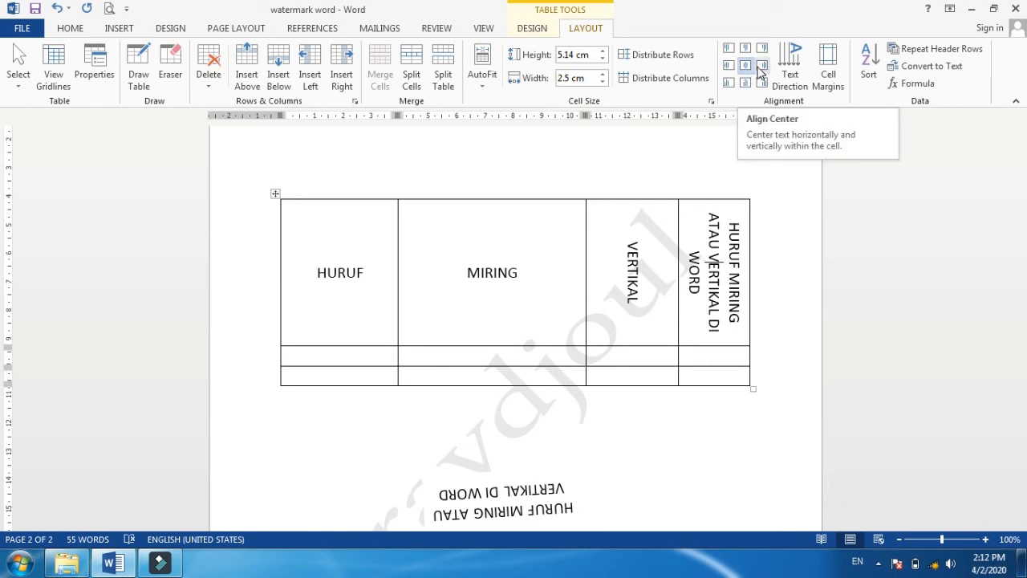
click(747, 65)
click(634, 260)
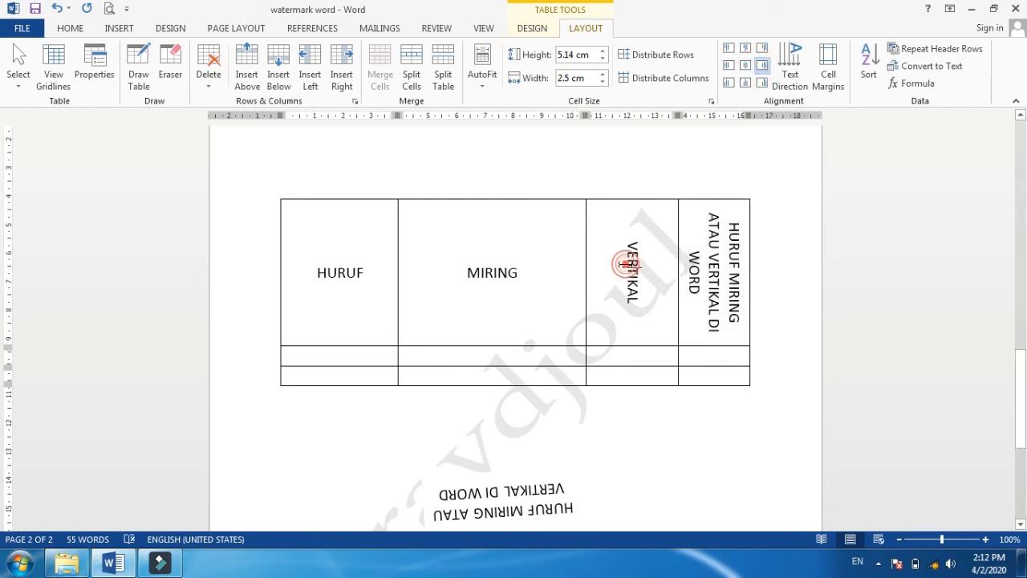
click(764, 66)
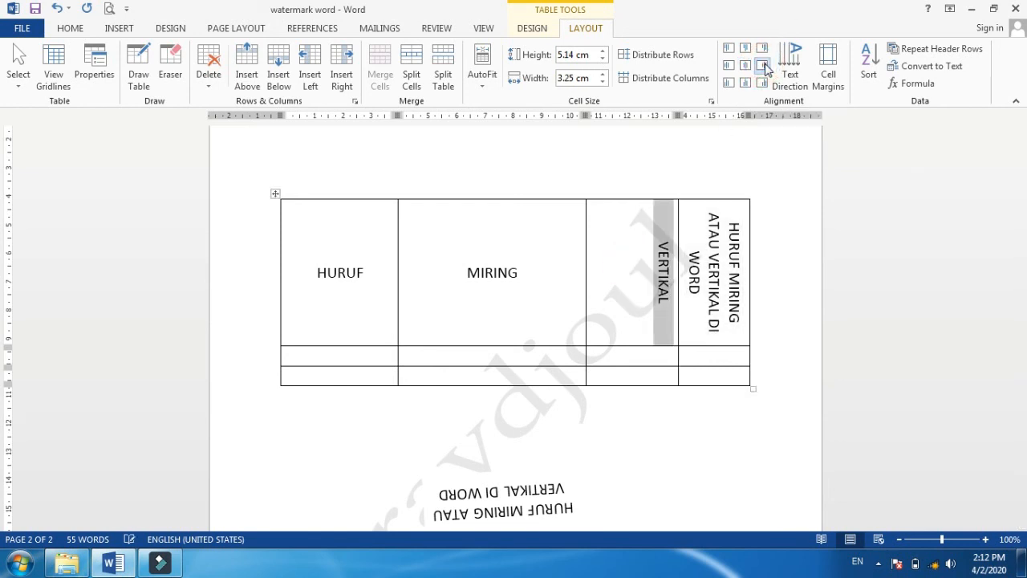
click(730, 67)
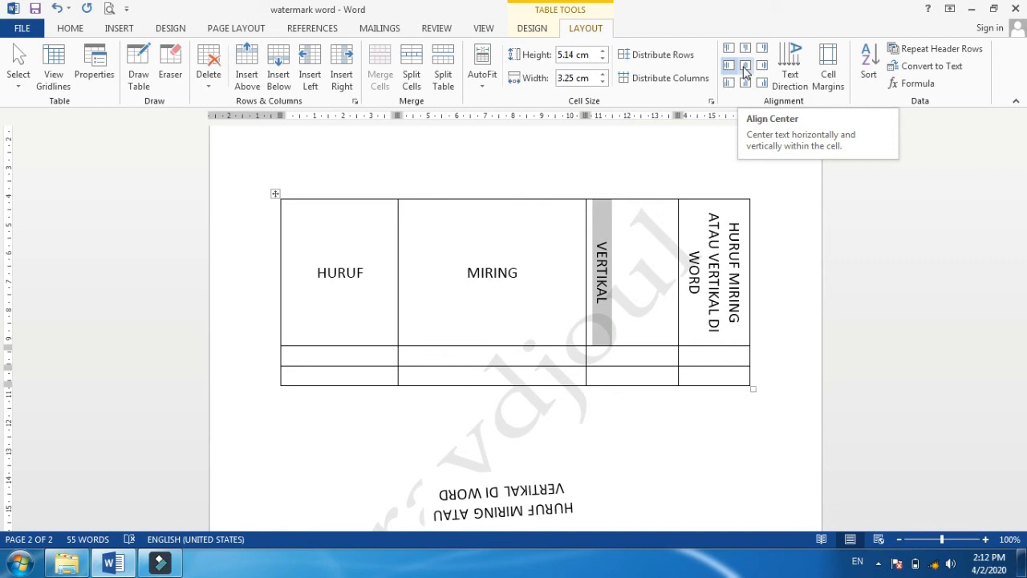
click(744, 71)
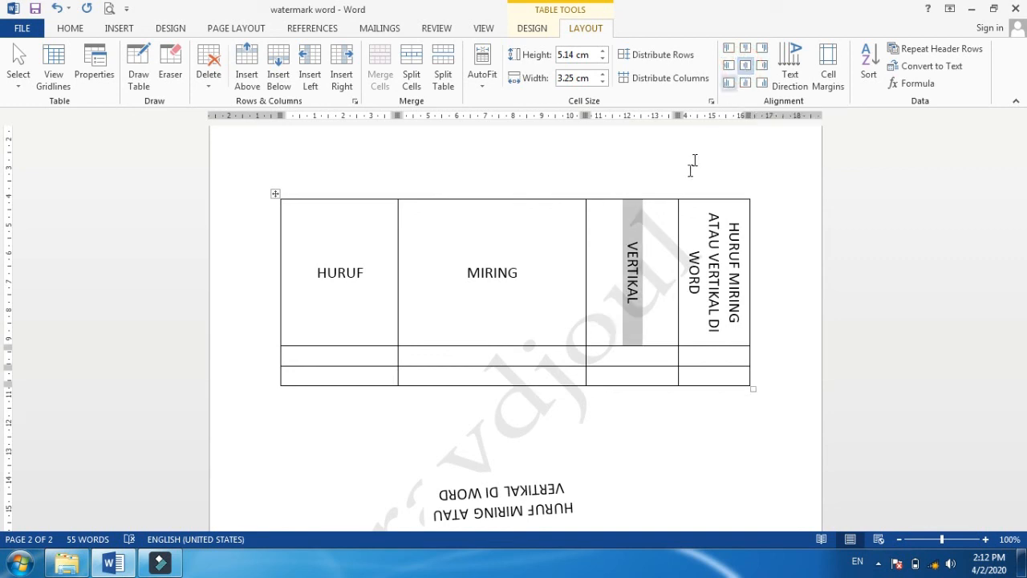
click(636, 276)
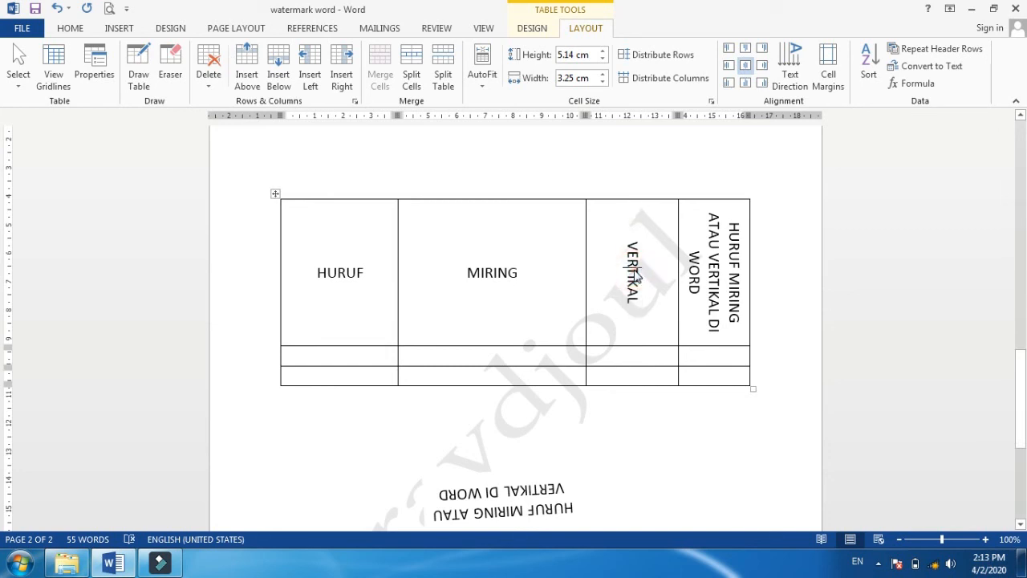